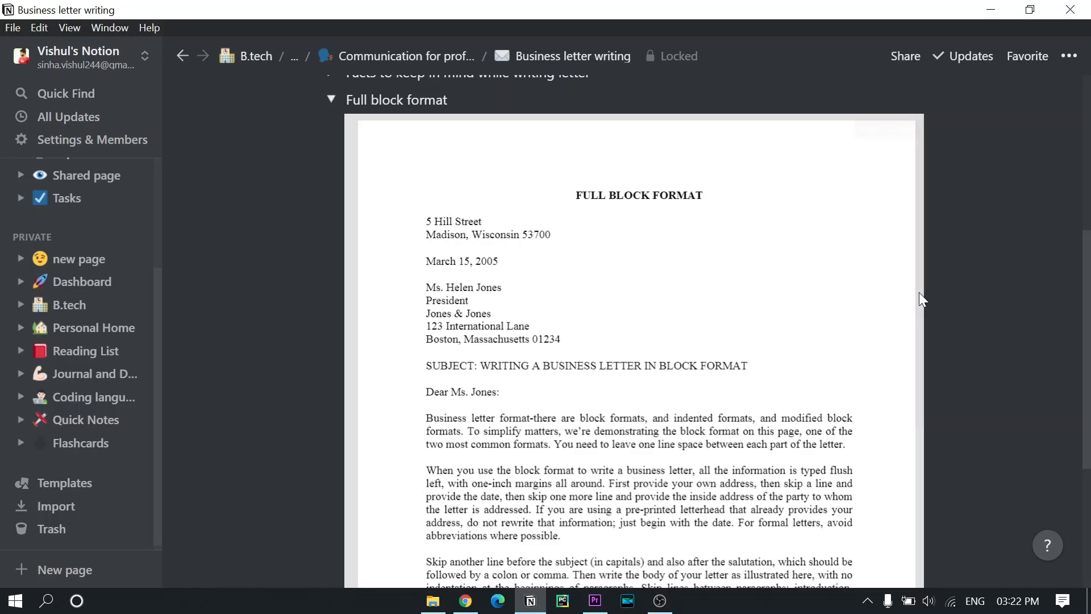
scroll(923, 290, down, 1)
click(894, 17)
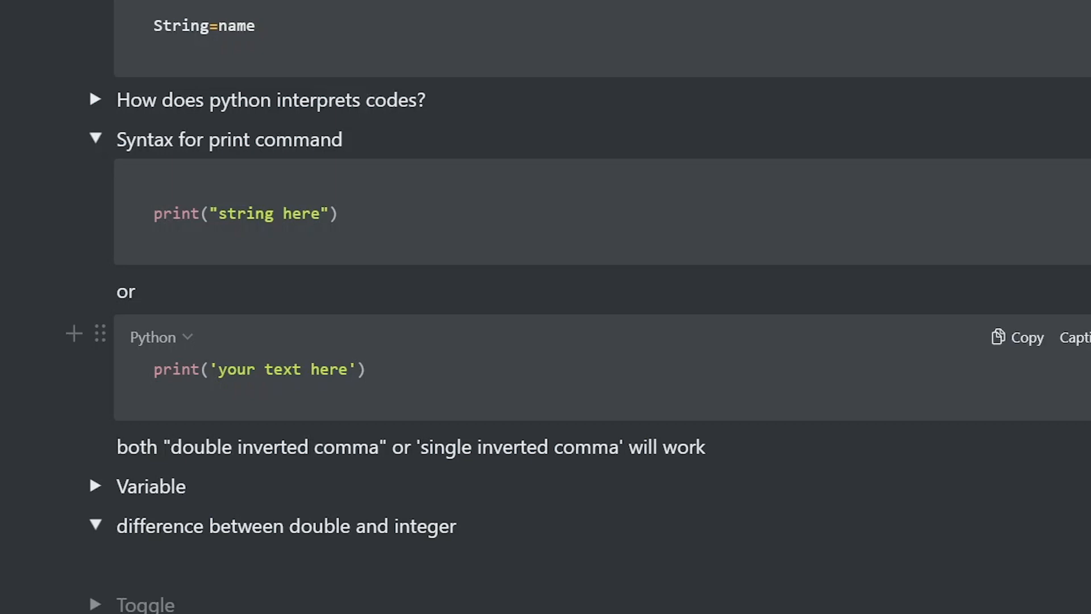
scroll(578, 307, down, 1)
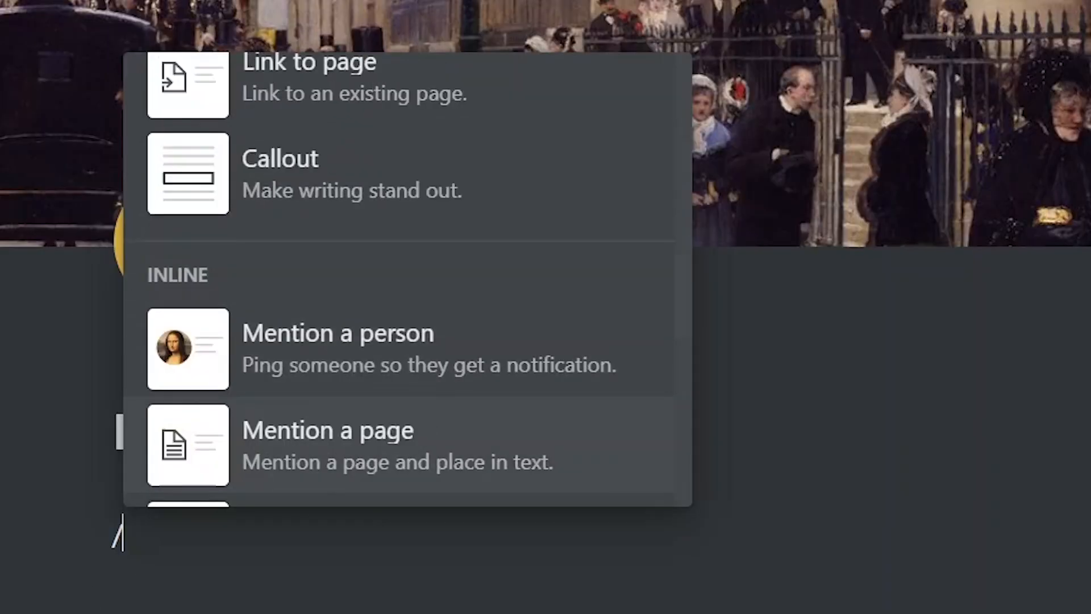
Step: Browse the inline block types in the new page's block command list and filter it by "pr"
key(Down)
key(Down)
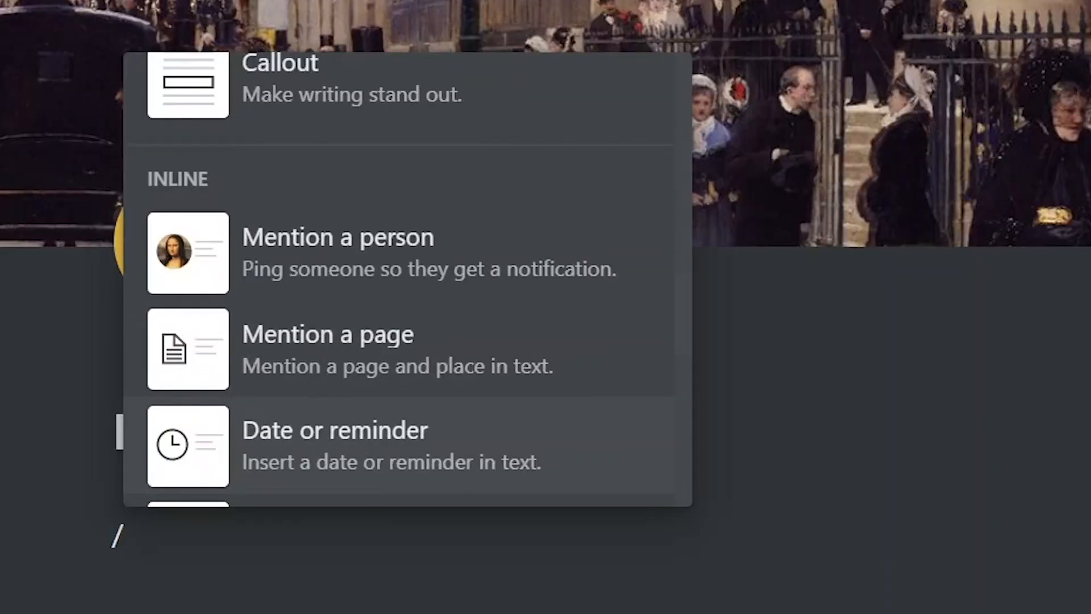
key(Down)
key(Down)
text(pr)
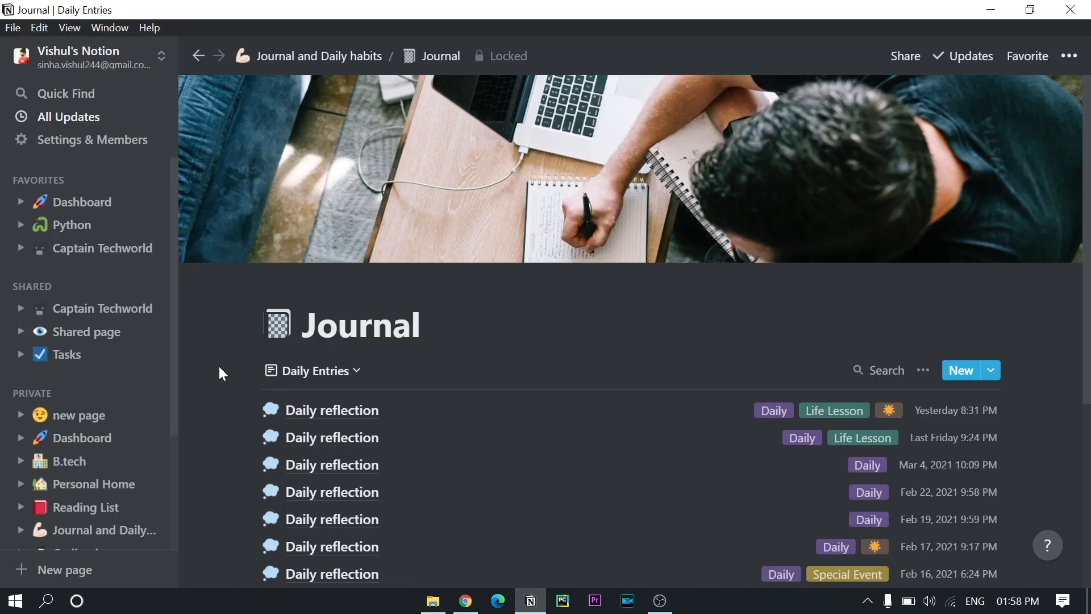
scroll(218, 364, down, 3)
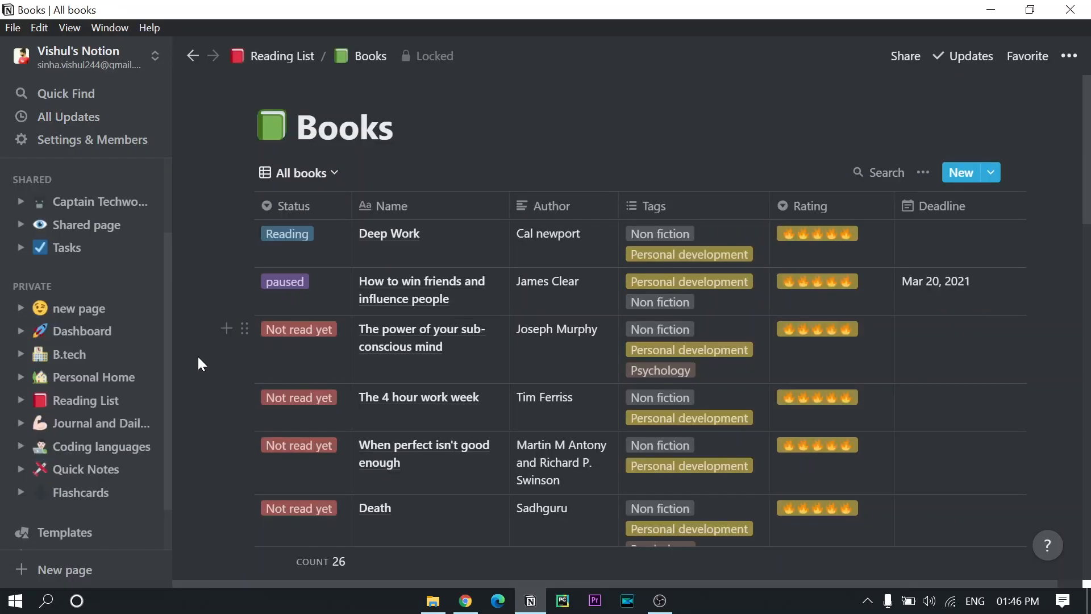
scroll(360, 339, down, 3)
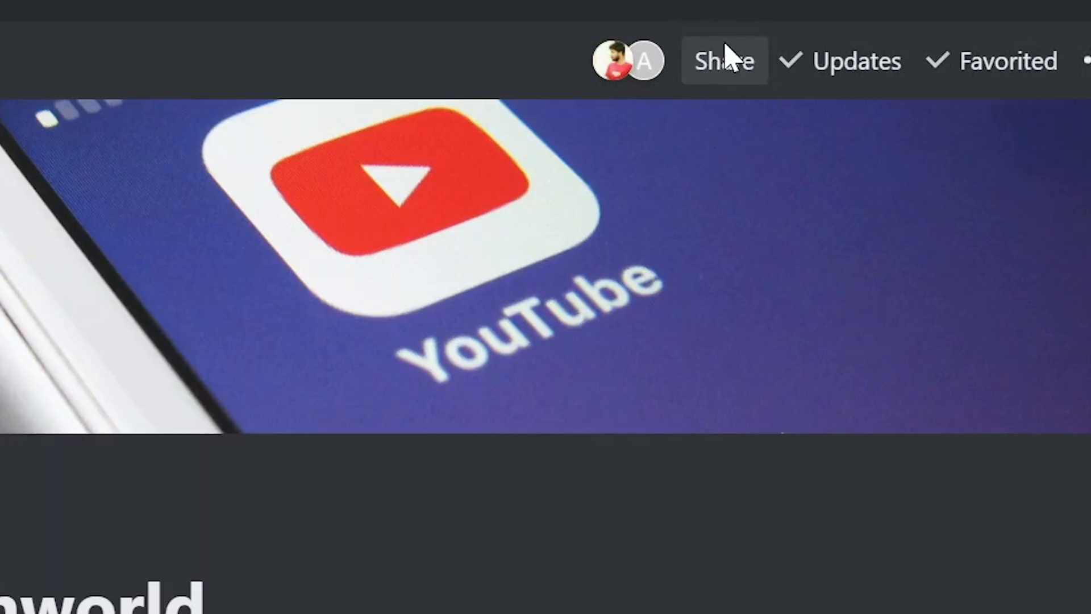
click(725, 59)
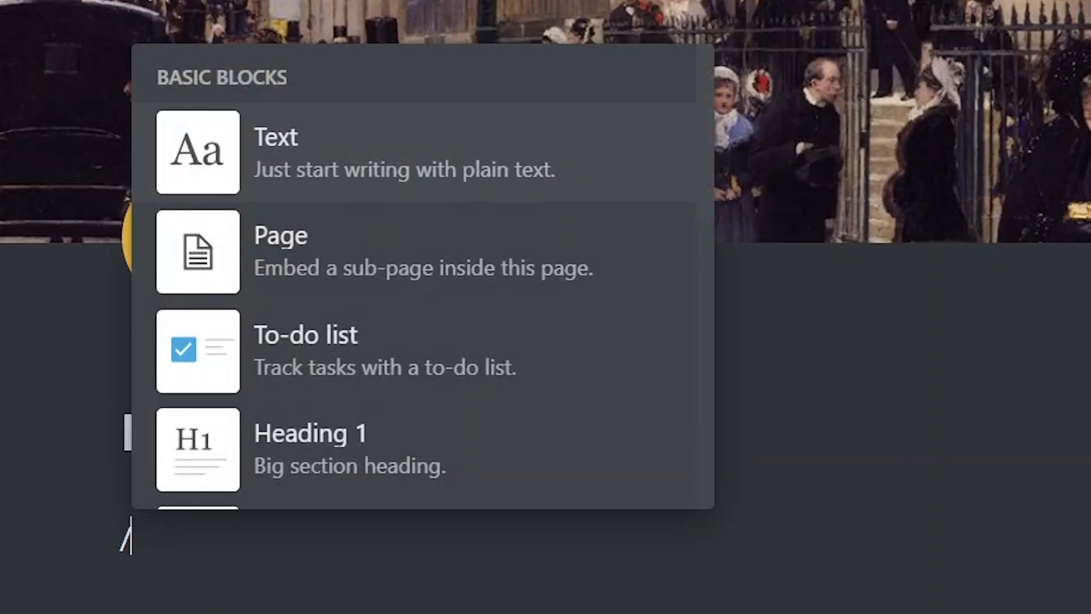
Step: Review the basic block types and the Turn into options in the new page's block command list
key(Down)
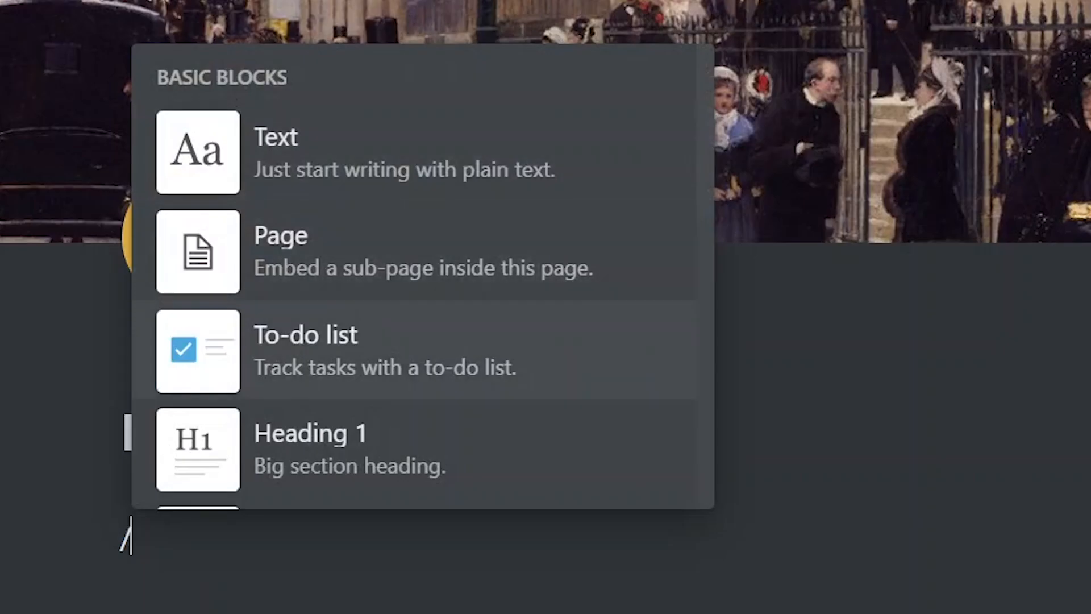
key(Down)
key(Down)
key(Down)
key(Down)
key(Down)
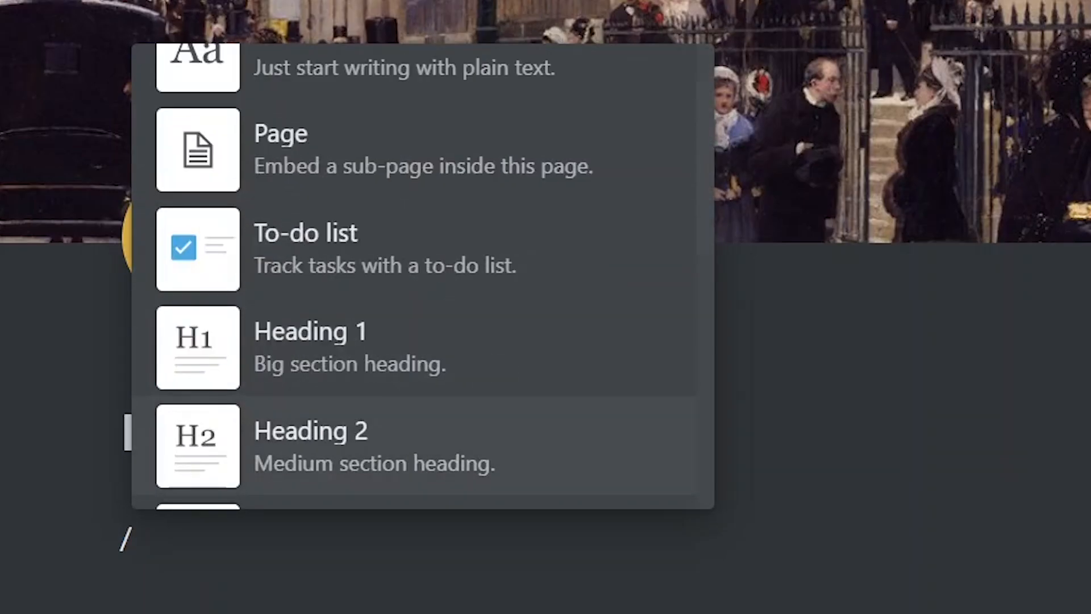
key(Down)
key(Down)
key(Down)
key(Down)
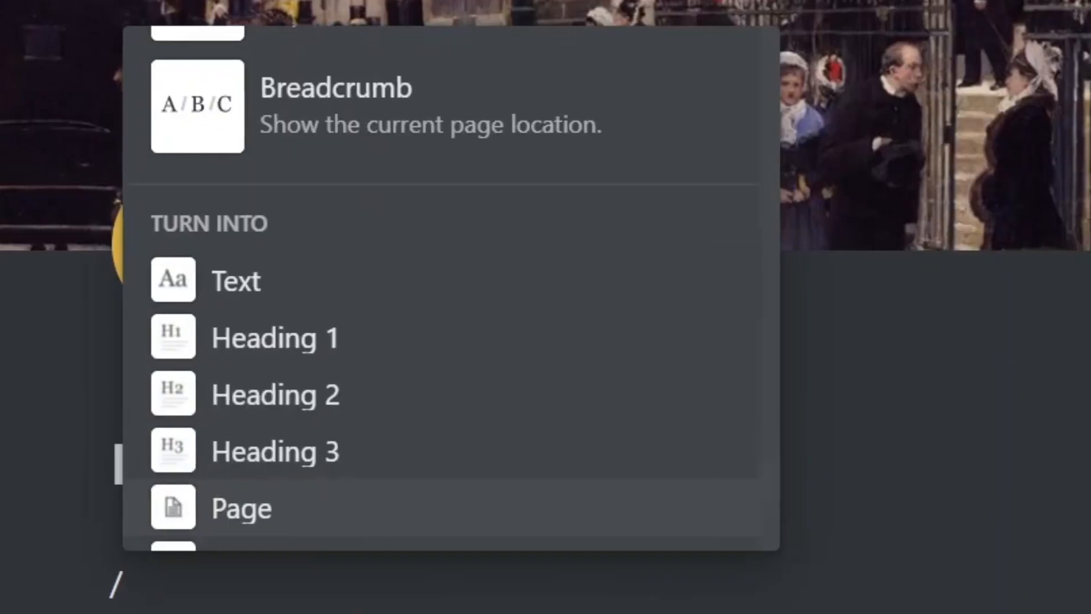
key(Down)
key(Down)
key(Down)
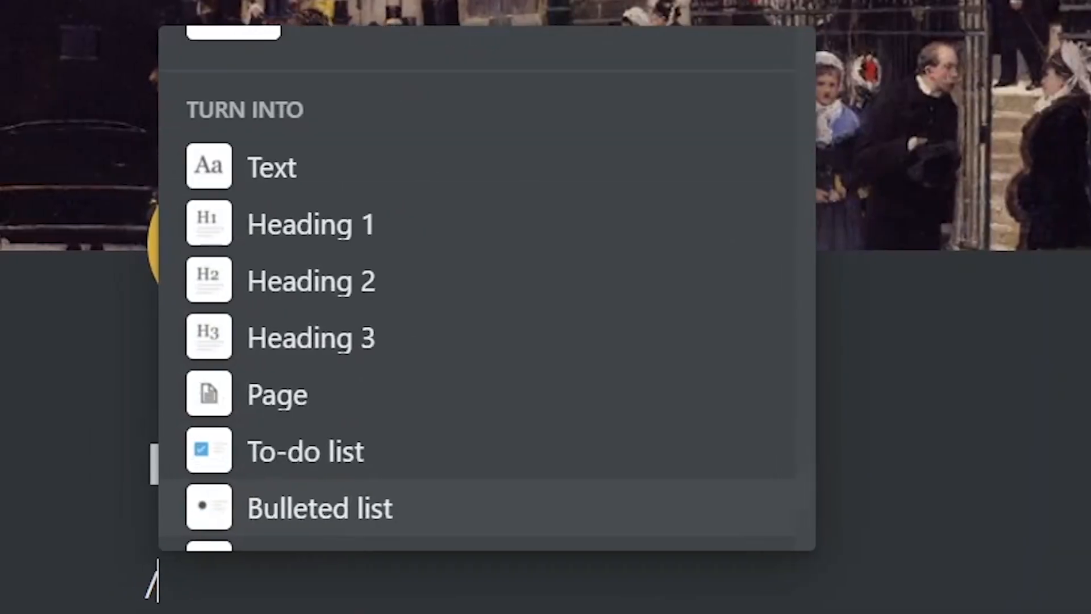
key(Down)
key(Down)
key(Down)
key(Down)
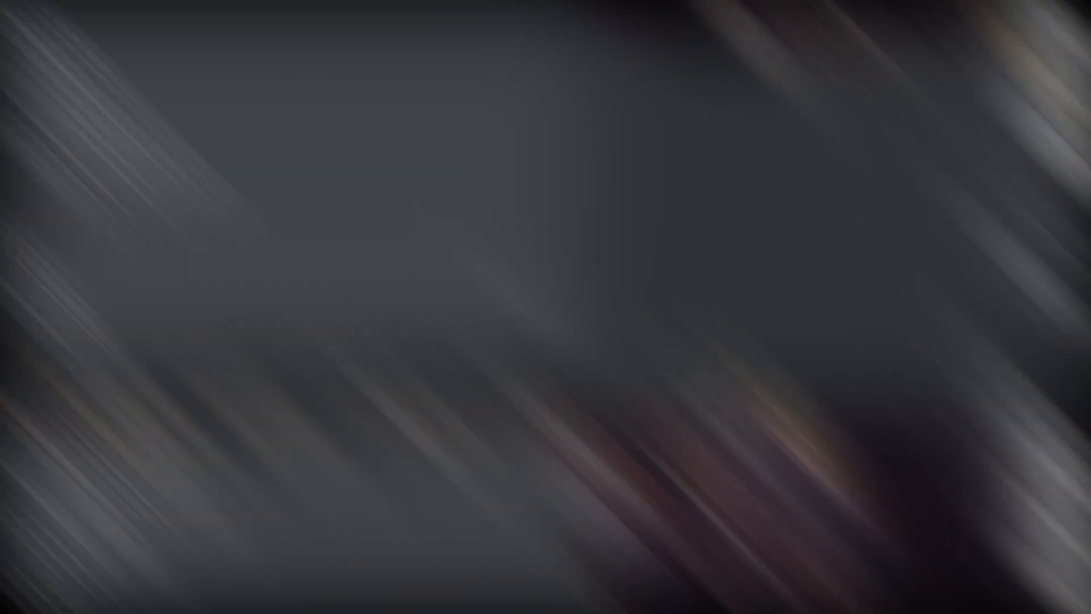
scroll(628, 341, down, 2)
scroll(628, 341, up, 1)
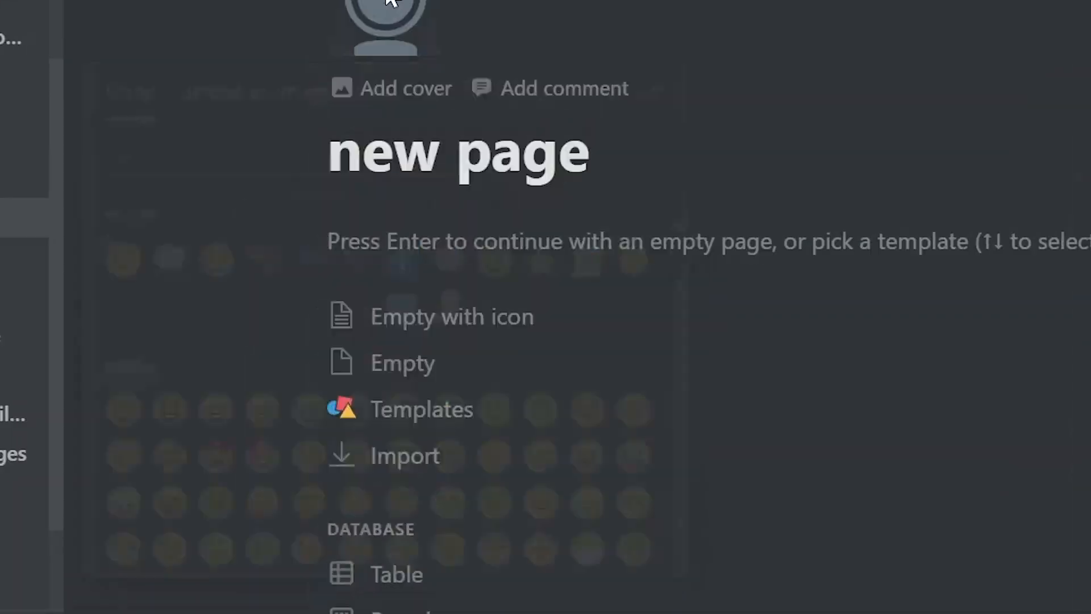
click(377, 14)
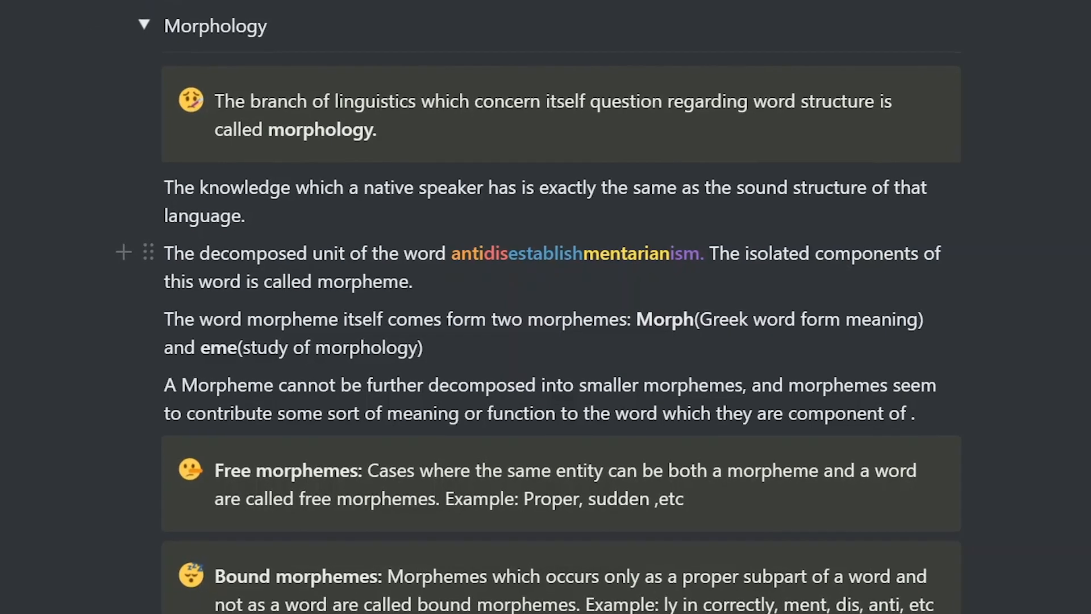
scroll(563, 477, down, 3)
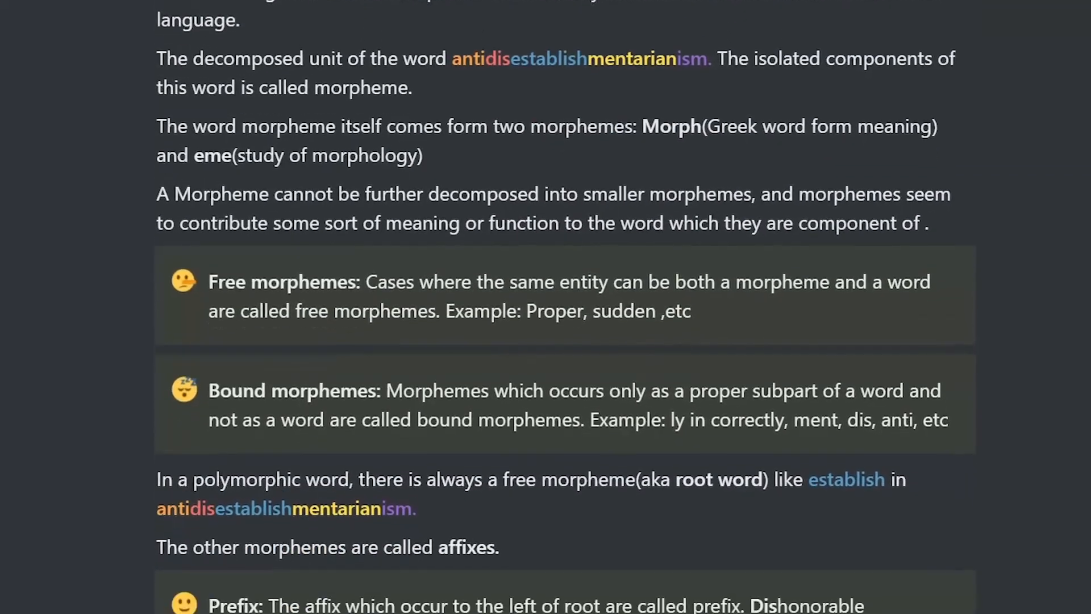
scroll(563, 307, down, 3)
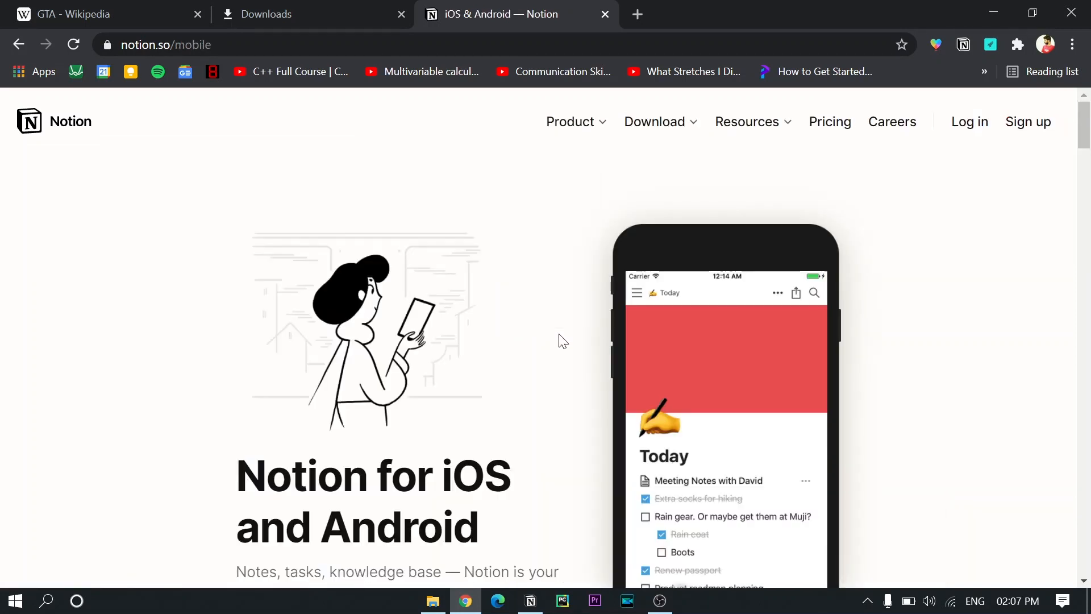
Step: Switch to Chrome and look through the features on Notion's iOS and Android page
scroll(564, 341, down, 2)
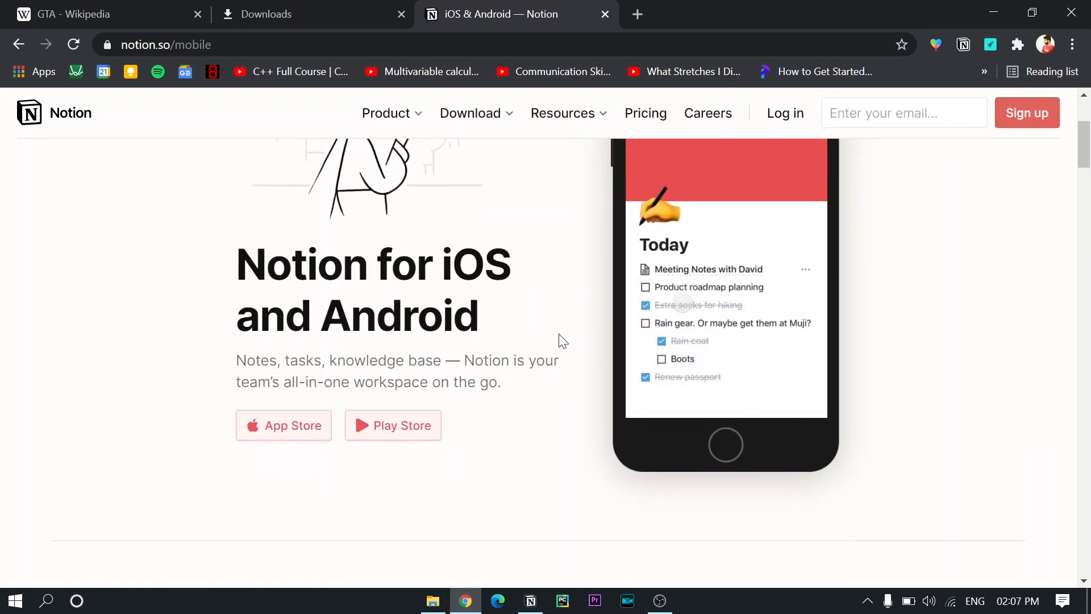
scroll(563, 342, up, 3)
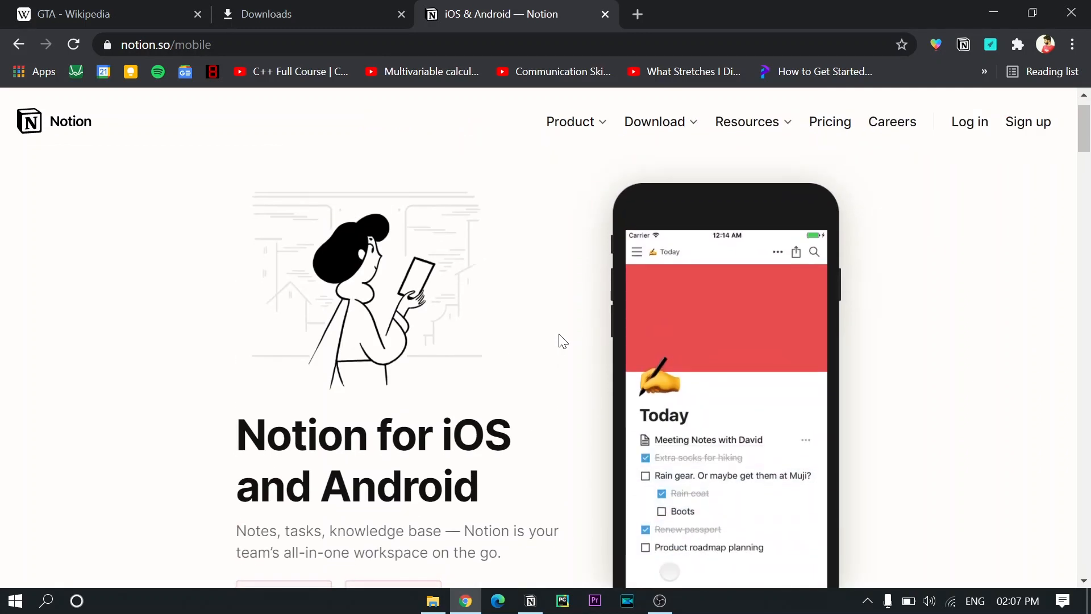
scroll(563, 342, down, 2)
scroll(563, 342, down, 8)
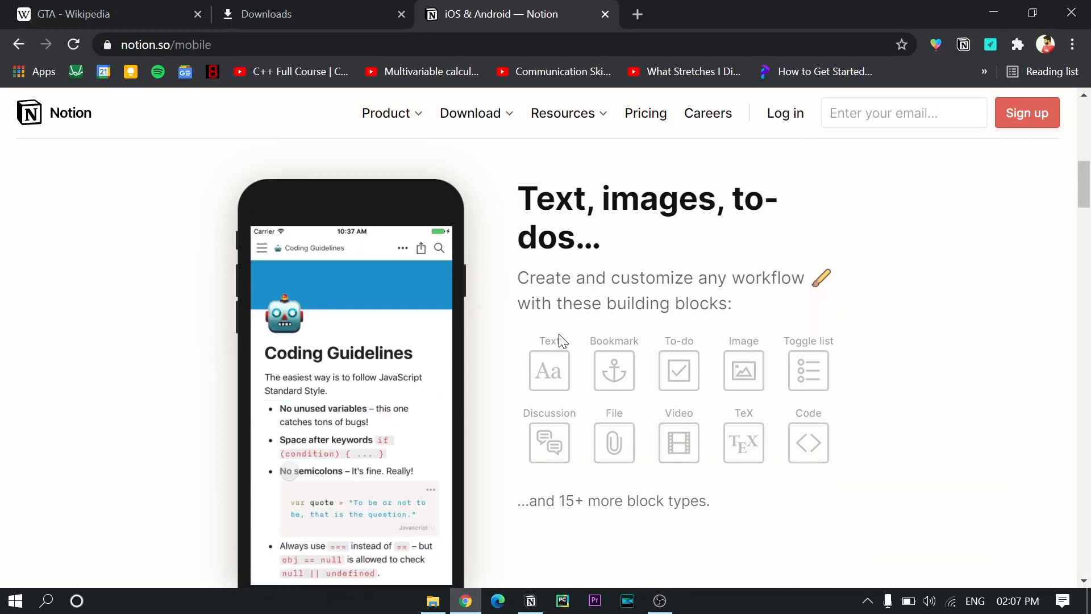
scroll(558, 335, down, 10)
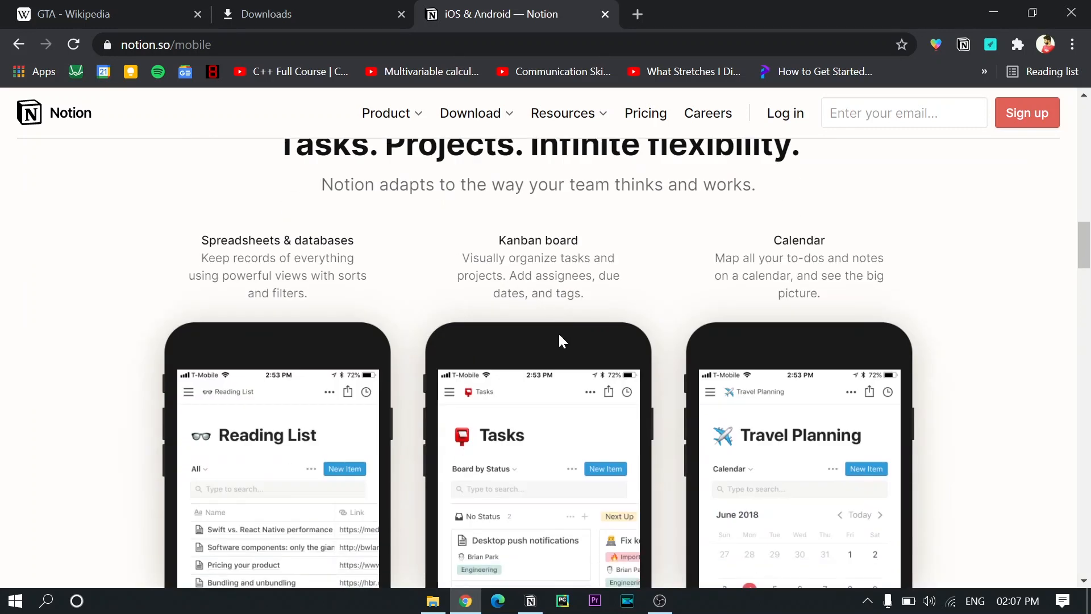
scroll(560, 340, down, 2)
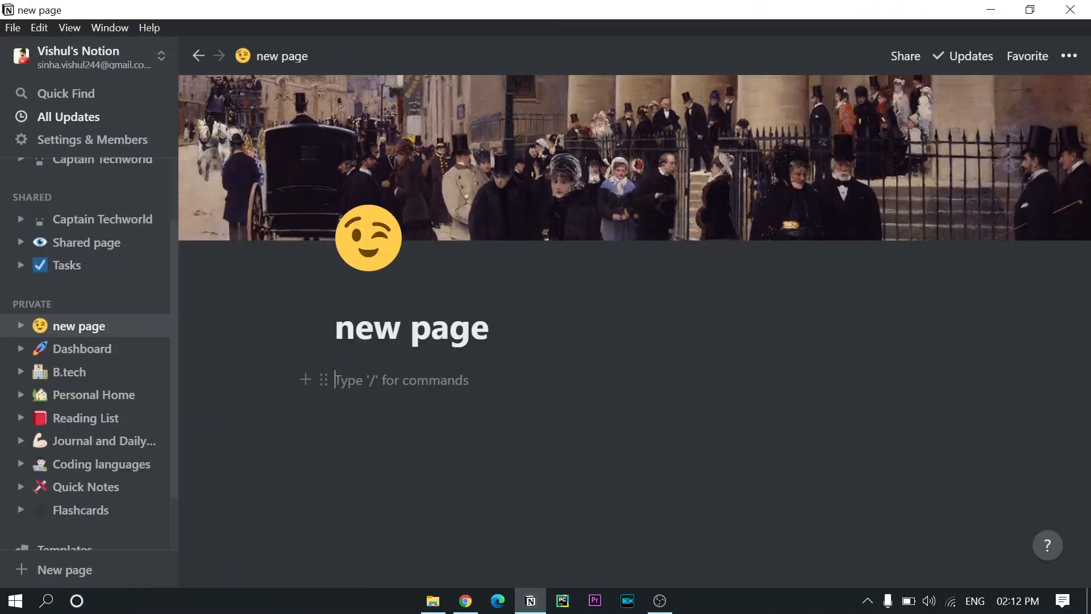
Step: Switch to Notion and insert a toggle list titled "question" on the page named new page
text(/togg)
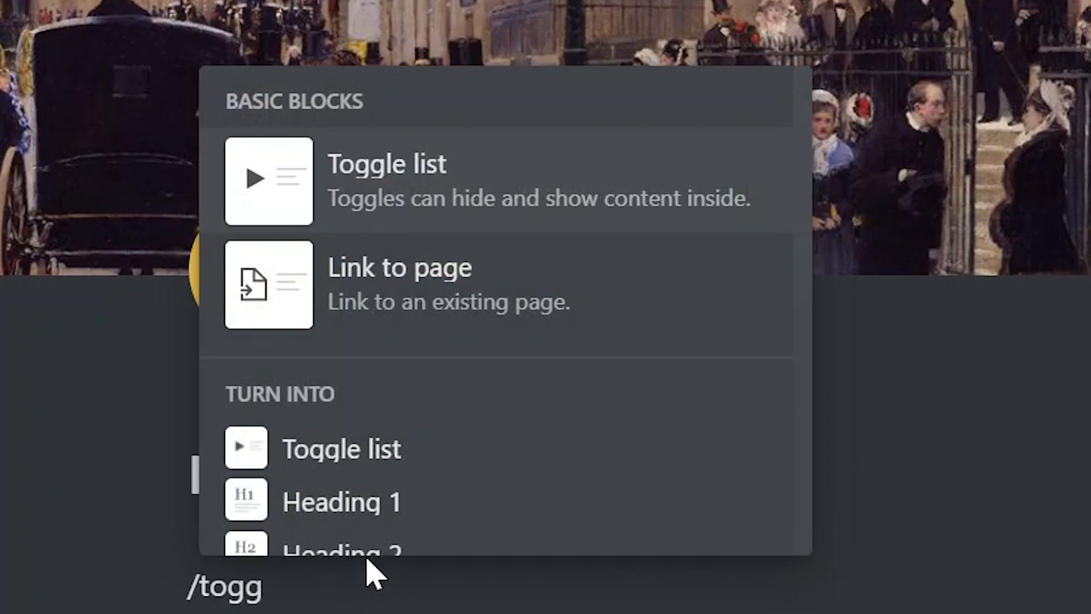
key(Return)
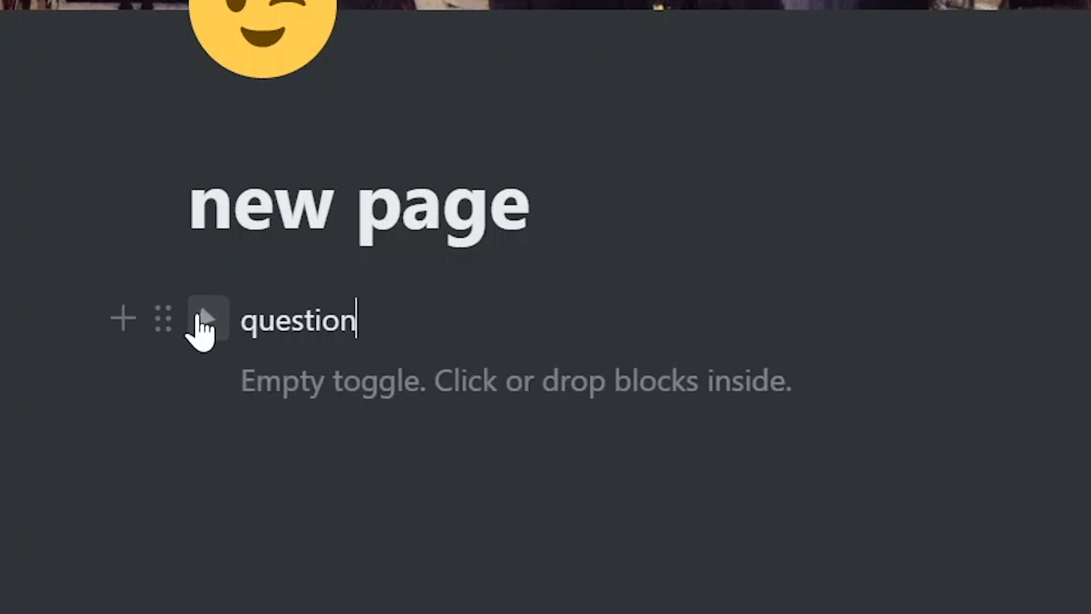
text(question)
key(Return)
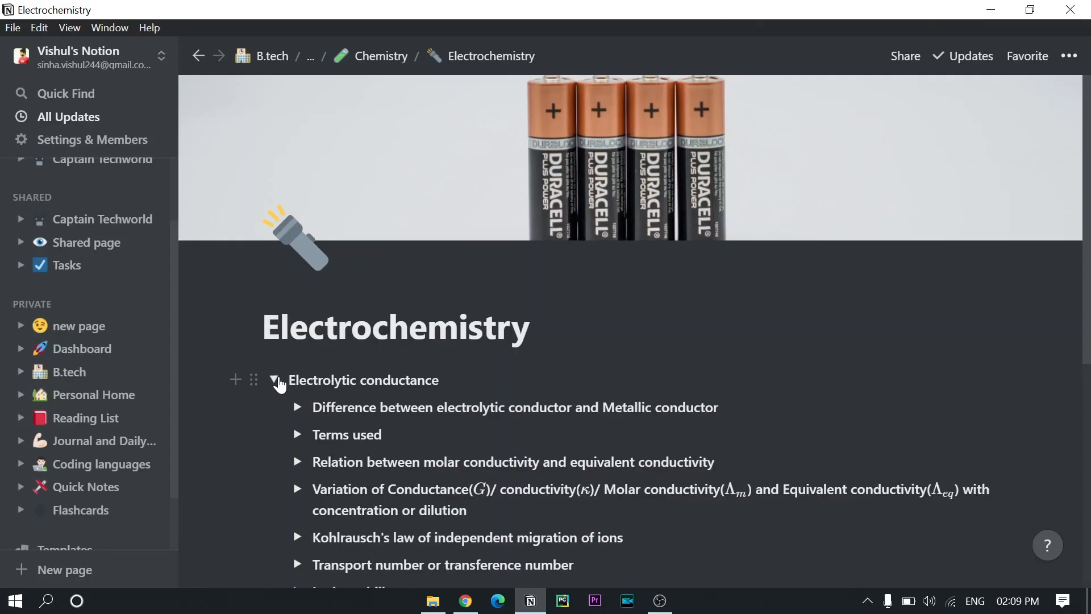
Step: On the Electrochemistry page, read the notes under "Difference between electrolytic conductor and Metallic conductor" and collapse that toggle again
scroll(631, 330, down, 5)
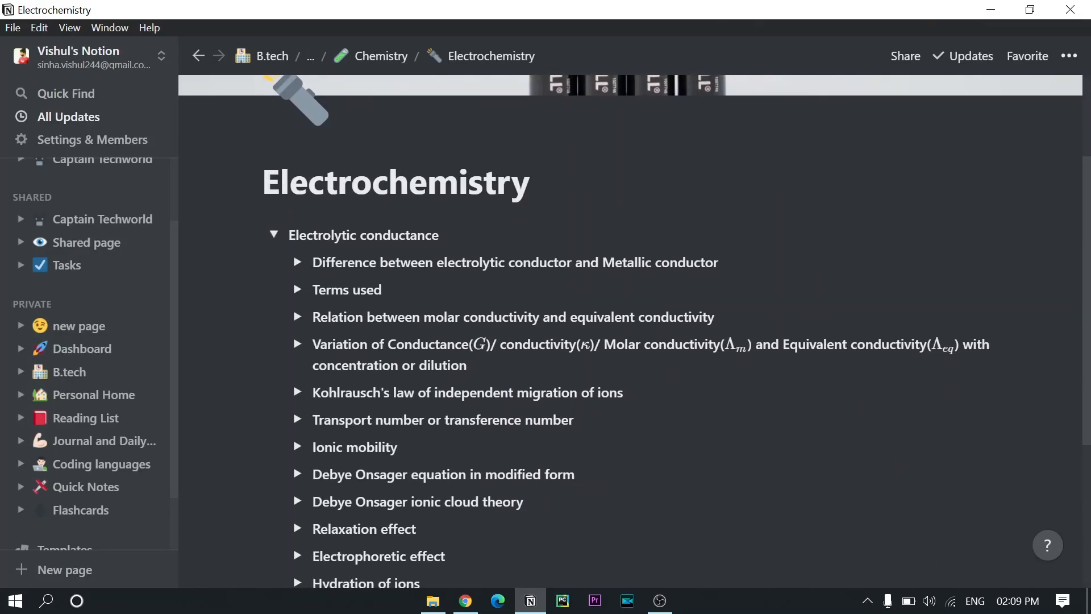
scroll(631, 329, up, 1)
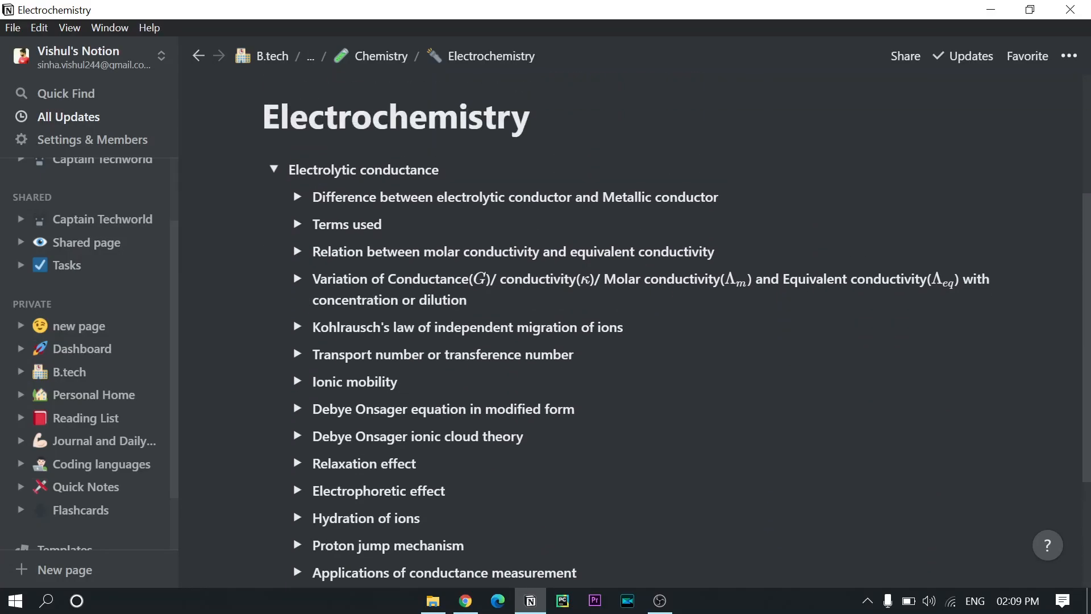
click(297, 198)
scroll(631, 329, down, 4)
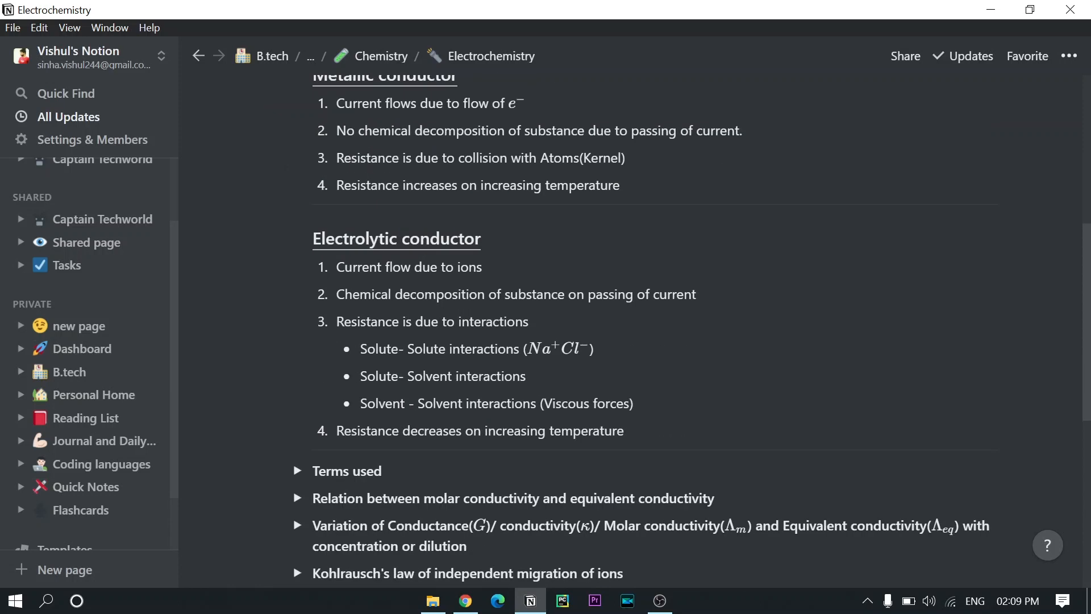
scroll(631, 330, up, 3)
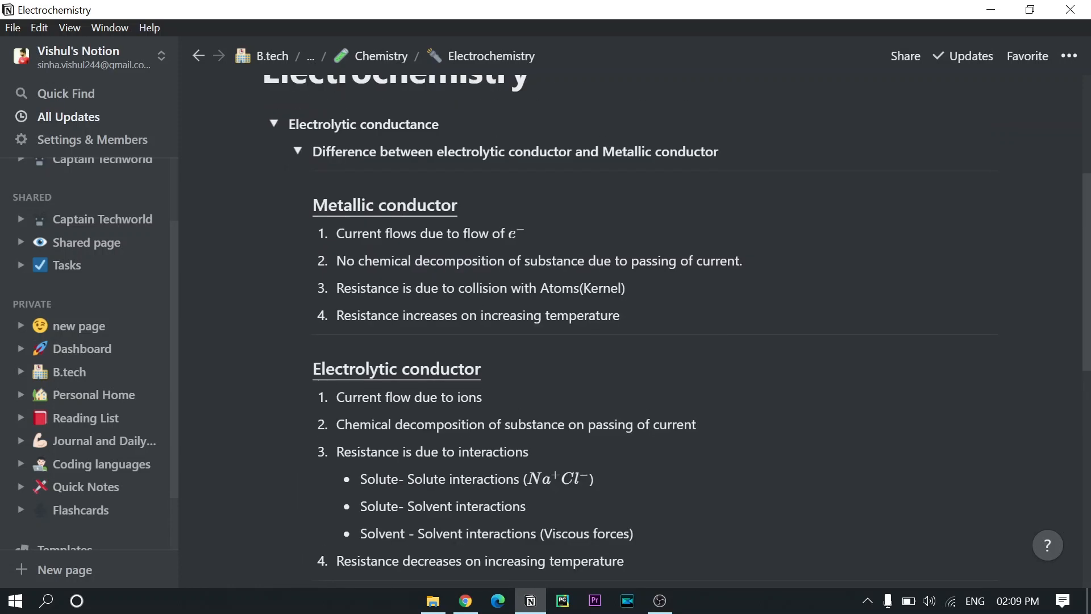
click(298, 152)
Step: Expand the "Terms used" toggle and examine its nested Resistance and "Specific resistance or resistivity" notes, collapsing each nested toggle after reading
click(297, 178)
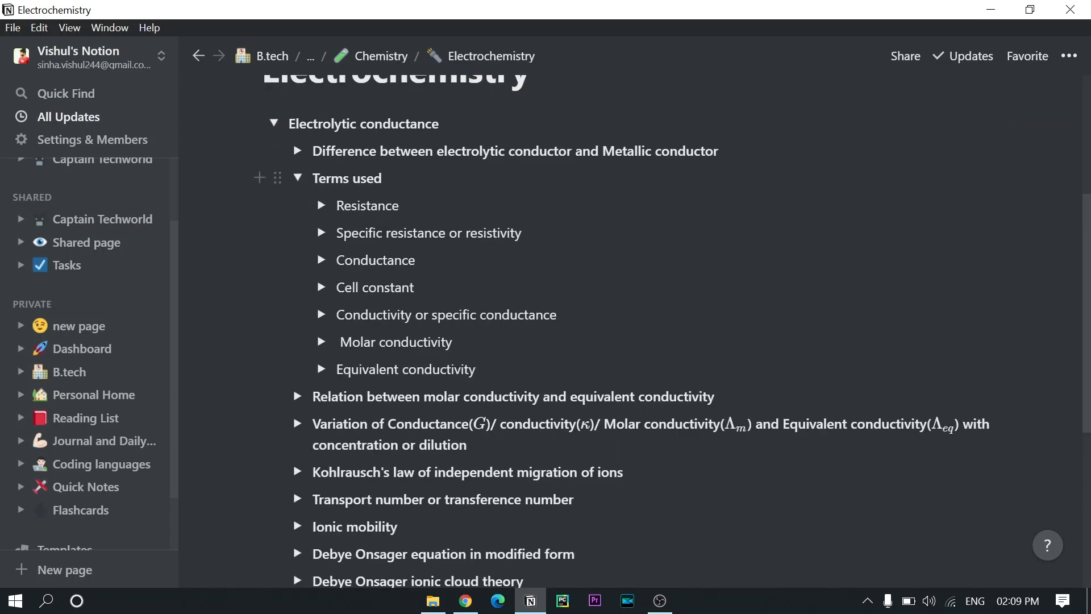
scroll(302, 190, down, 2)
scroll(302, 191, up, 1)
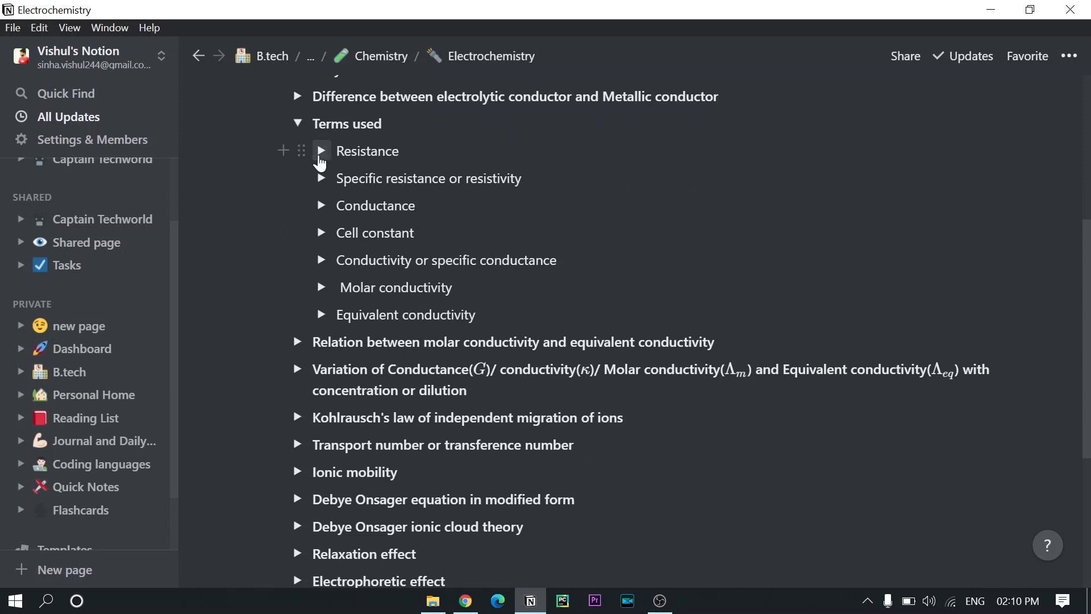
click(320, 151)
scroll(341, 211, down, 2)
scroll(341, 211, up, 2)
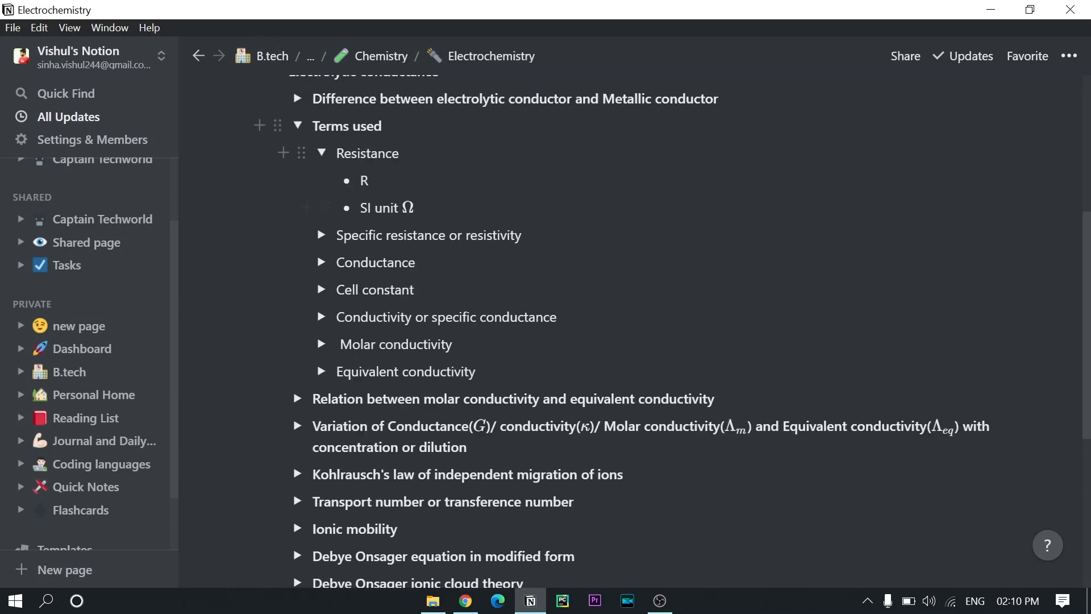
click(322, 152)
click(322, 180)
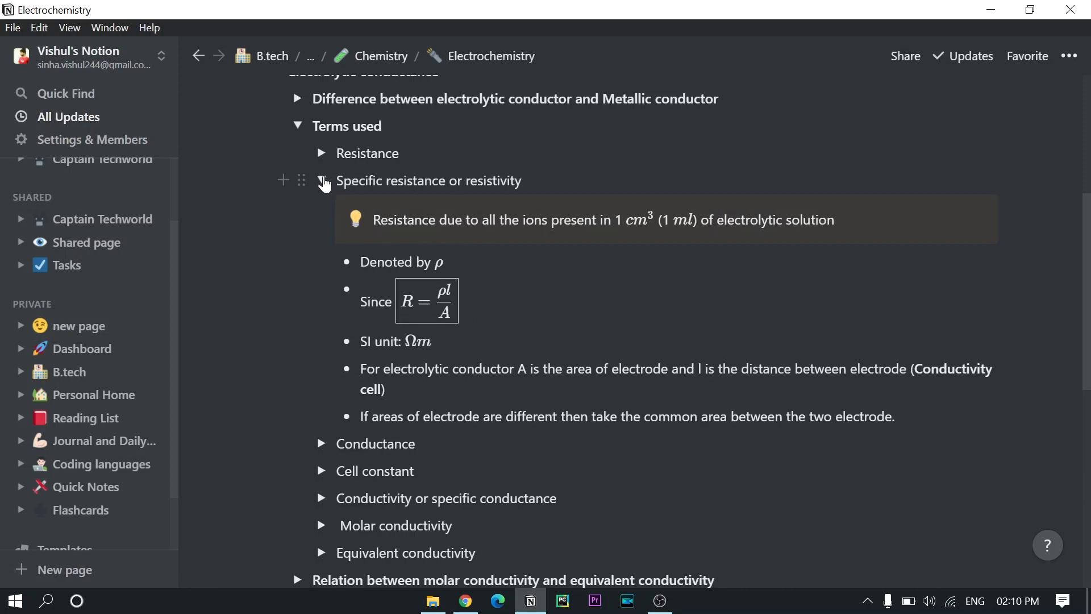
click(323, 181)
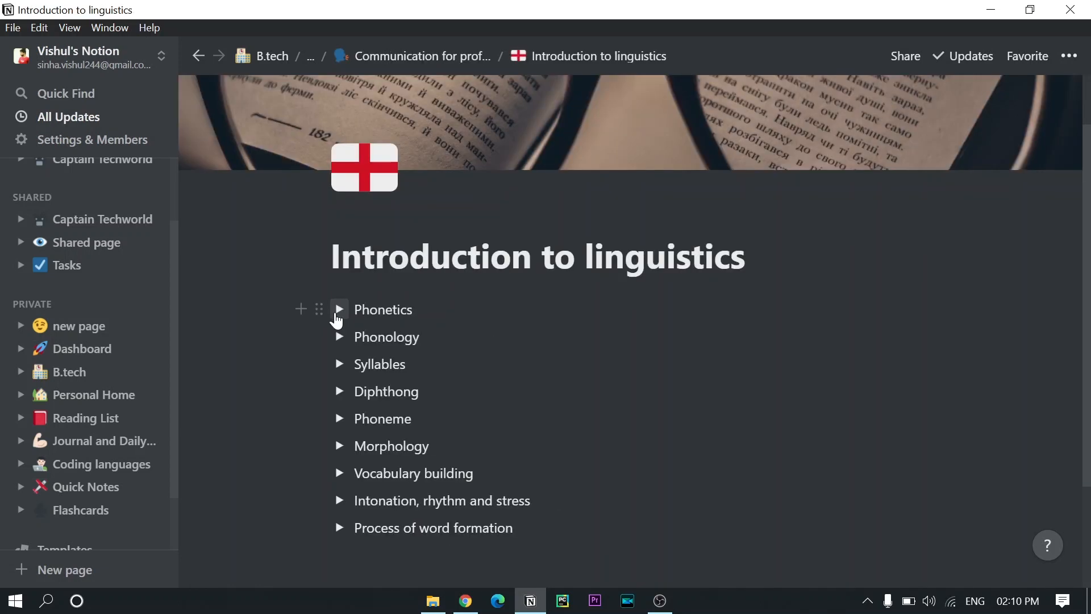
Step: Expand the Phonetics toggle on the Introduction to linguistics page and read through its notes
click(340, 309)
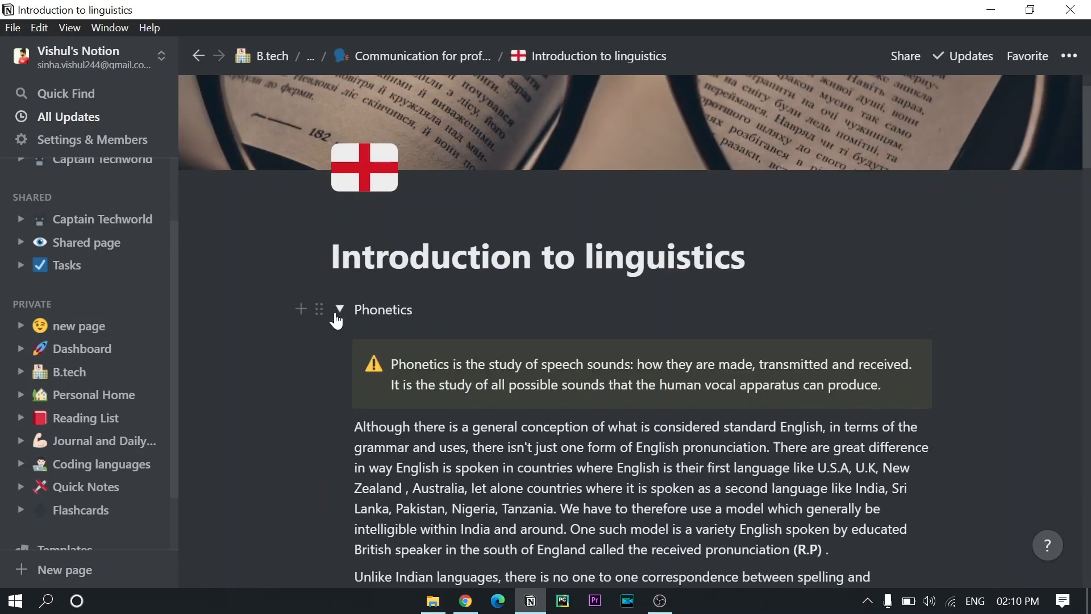
scroll(336, 321, down, 3)
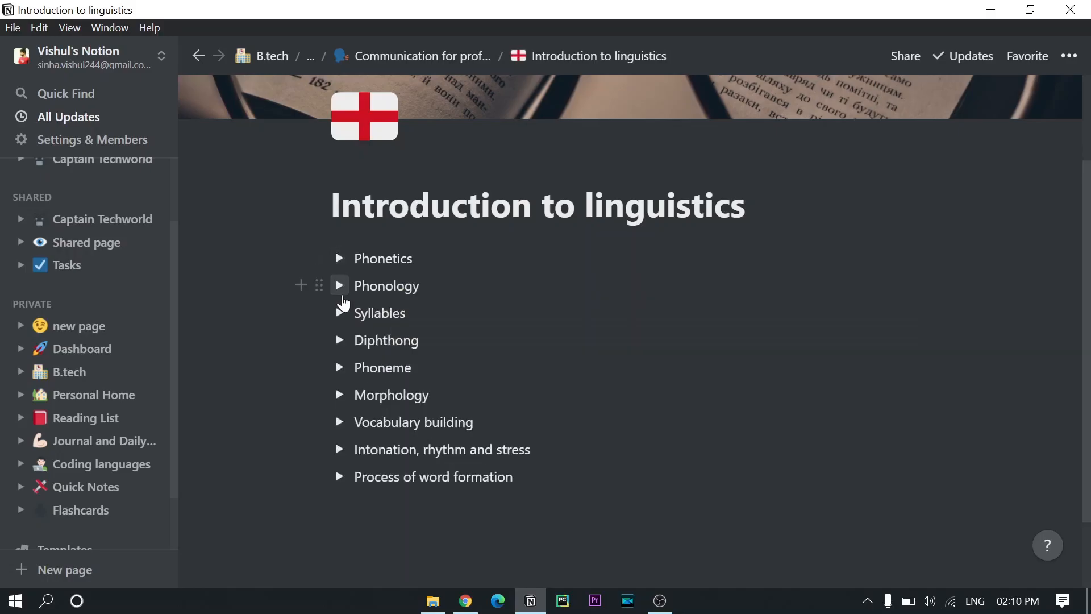
Step: Expand the Phonology and Syllables toggles one after the other, read their notes, and collapse each again
click(340, 286)
scroll(343, 302, down, 3)
scroll(343, 302, up, 1)
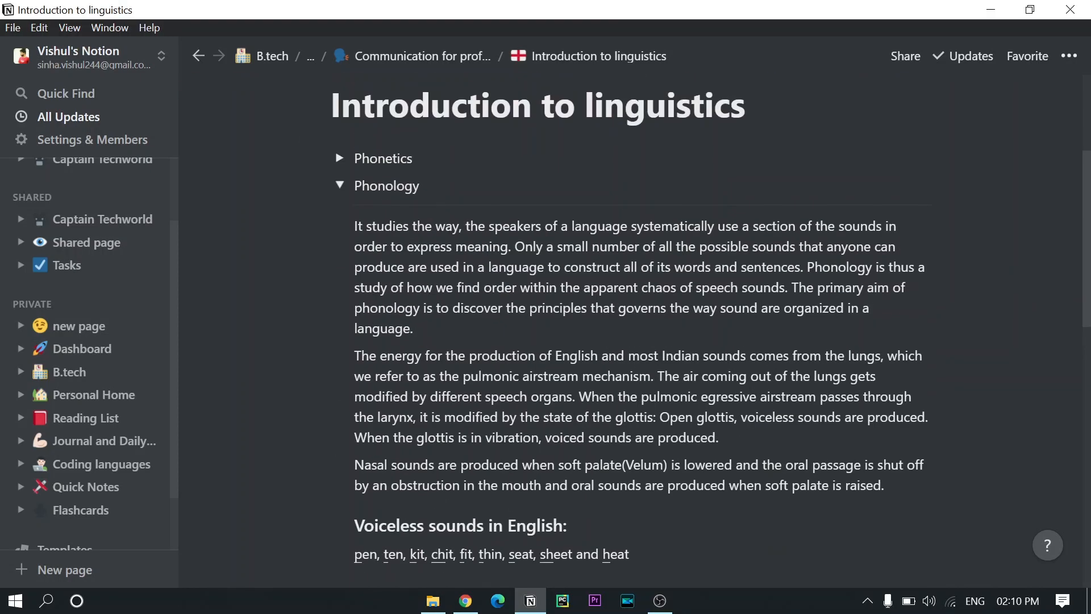
click(341, 187)
click(340, 220)
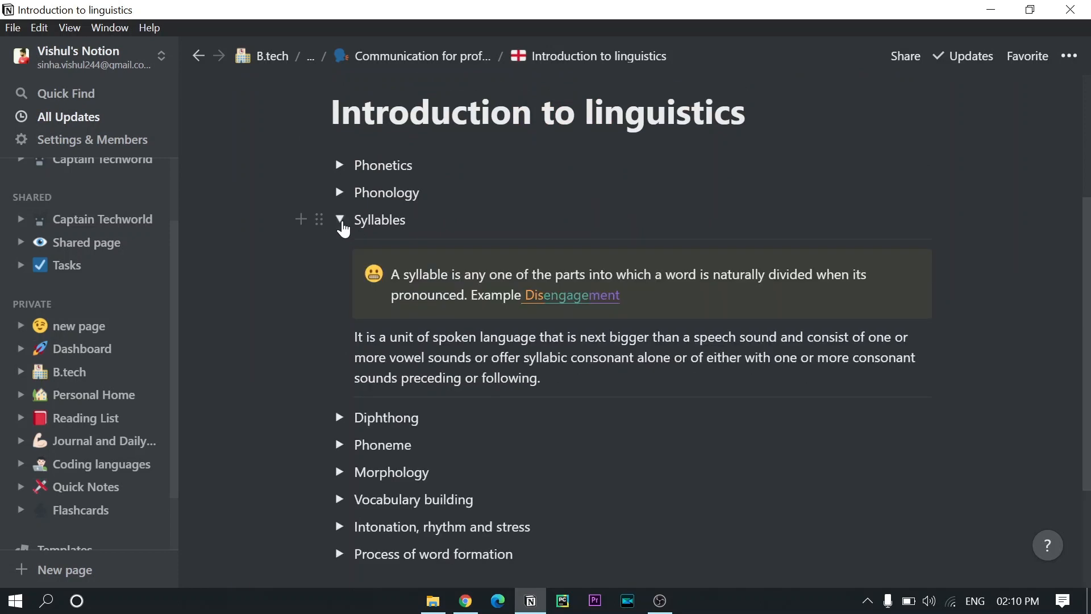
click(340, 220)
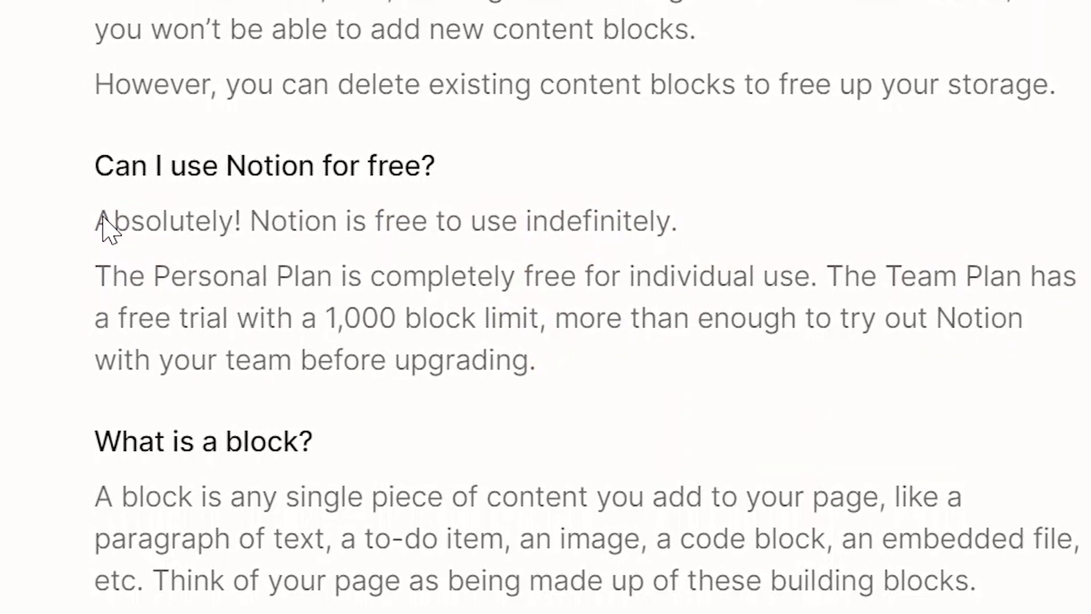
Step: Highlight the FAQ answer to "Can I use Notion for free?" and review the plan comparison and FAQ in the workspace's Plans settings
drag(92, 226, 602, 407)
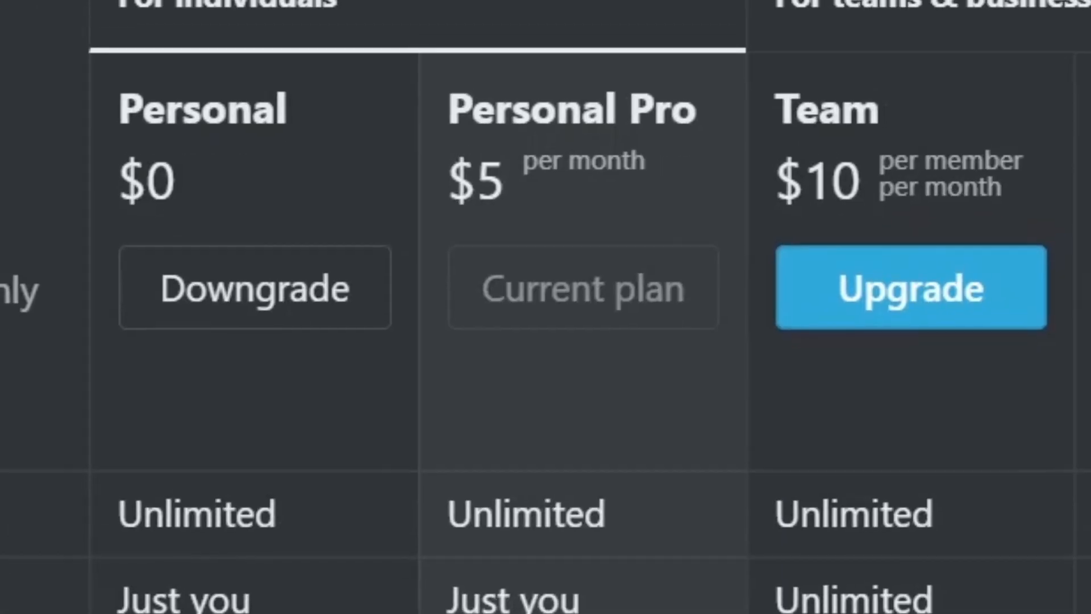
scroll(692, 231, down, 2)
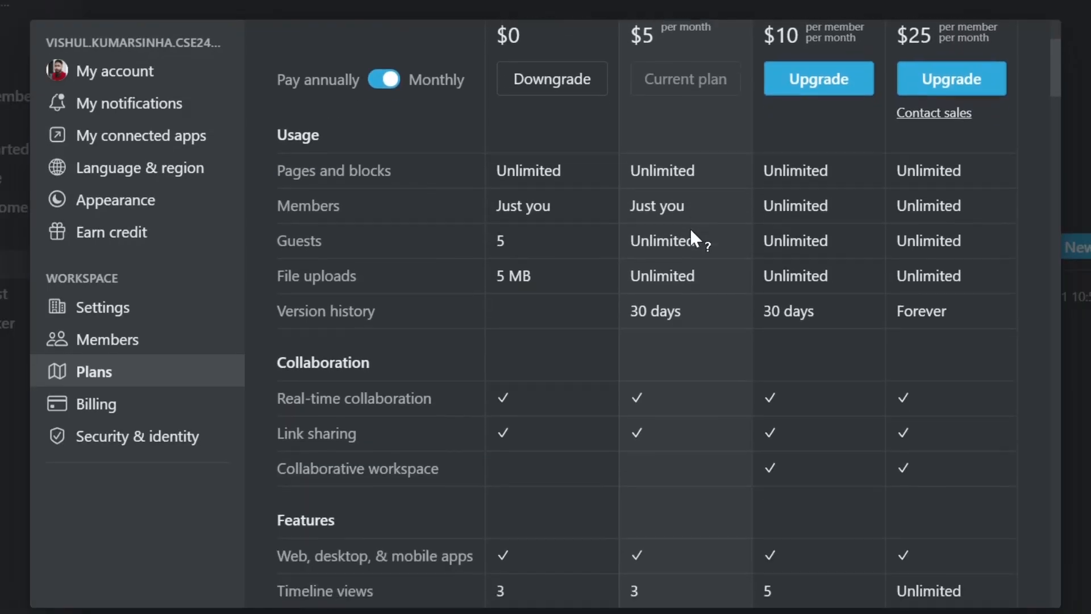
scroll(690, 227, down, 5)
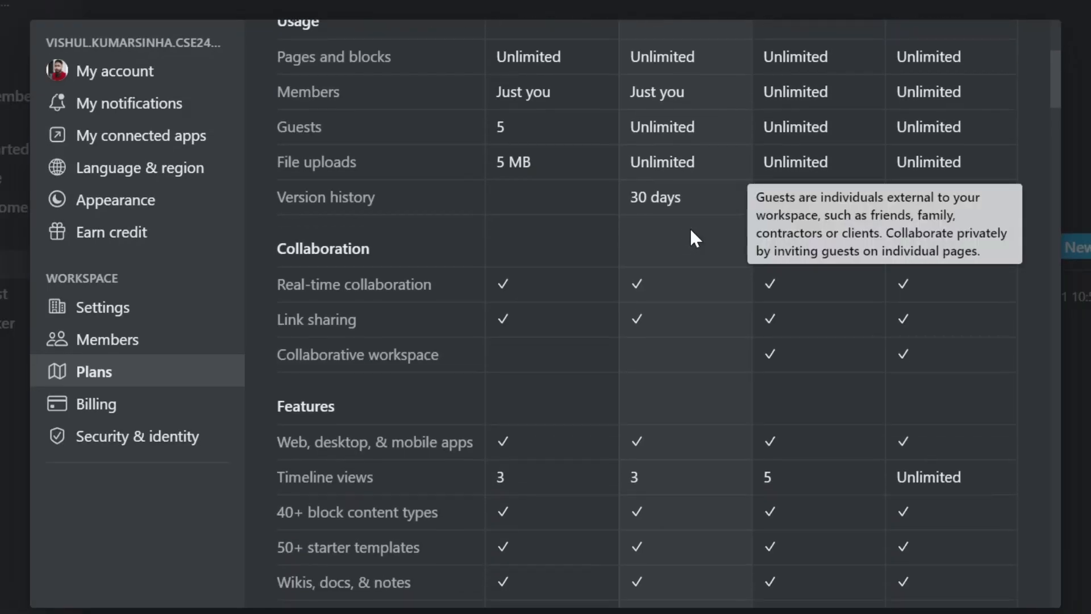
scroll(690, 228, down, 15)
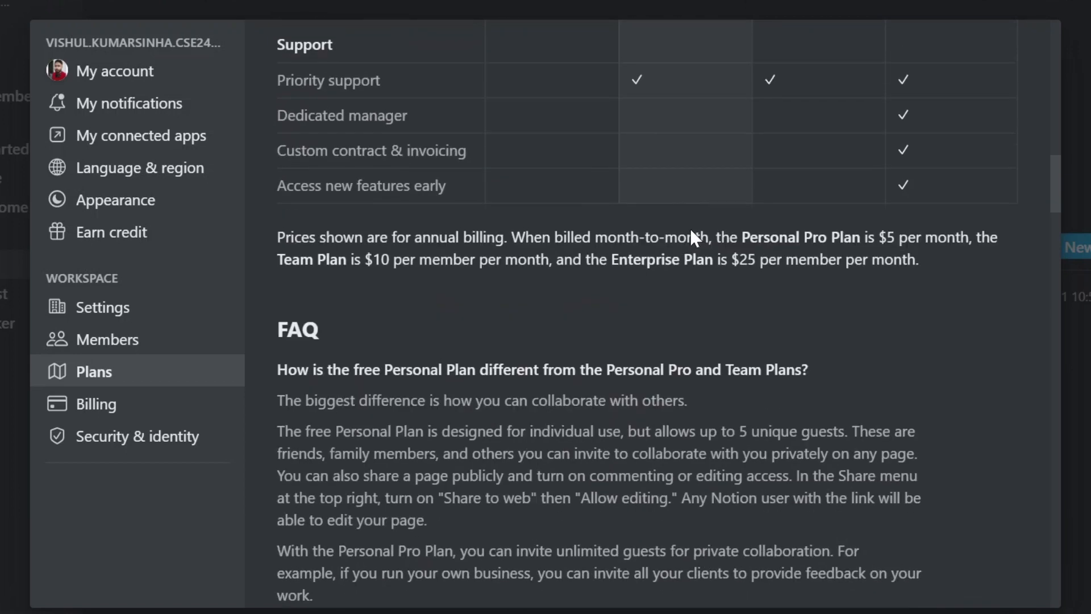
scroll(690, 229, down, 5)
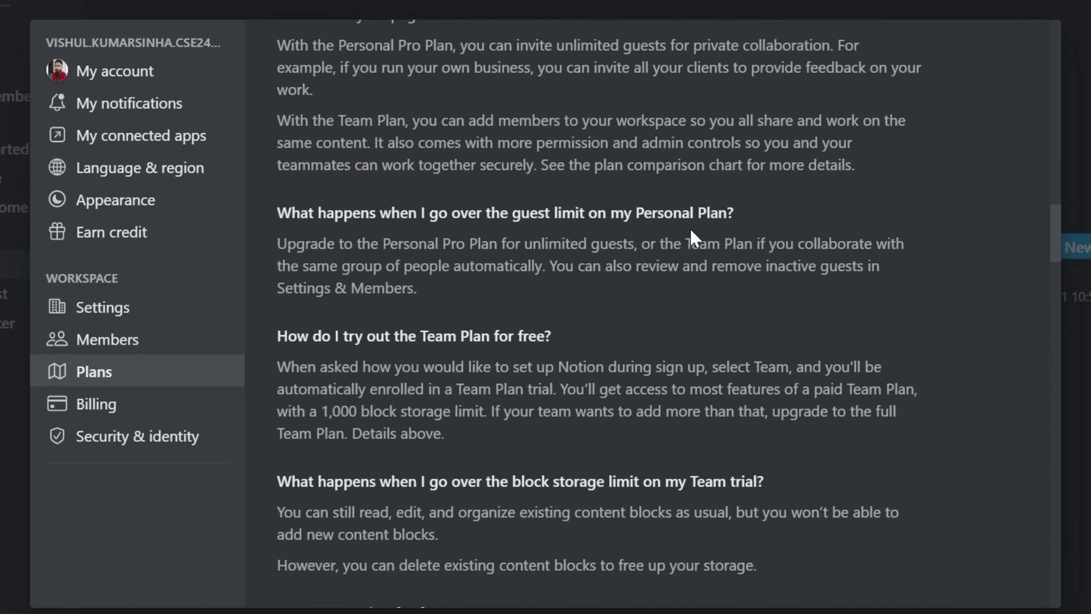
scroll(690, 228, up, 15)
scroll(690, 227, up, 10)
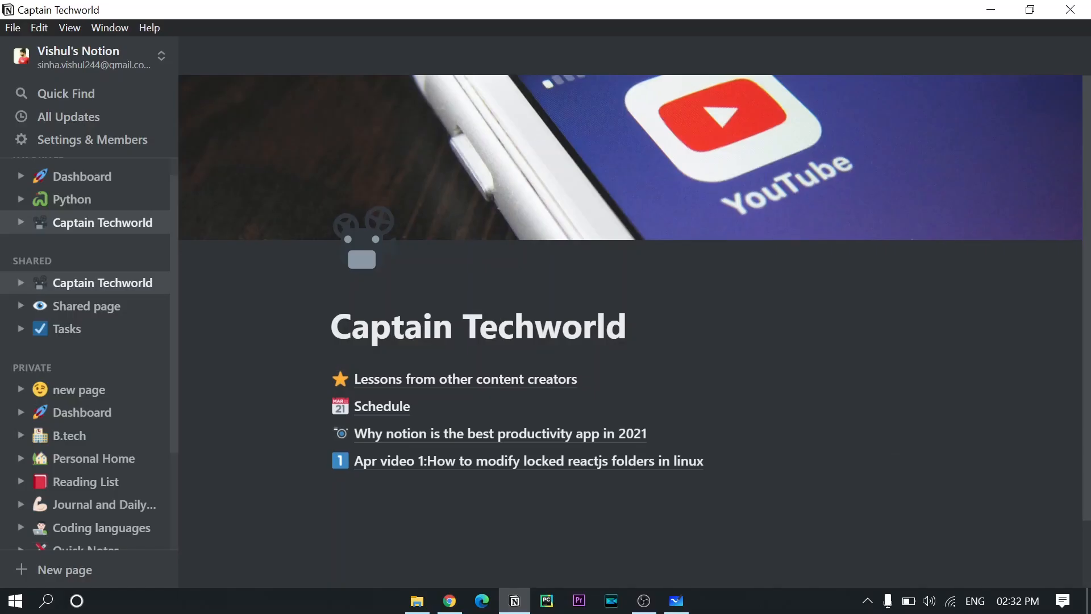
Step: From the Captain Techworld page, view the subpage "Why notion is the best productivity app in 2021" and return to the parent page
scroll(631, 330, down, 1)
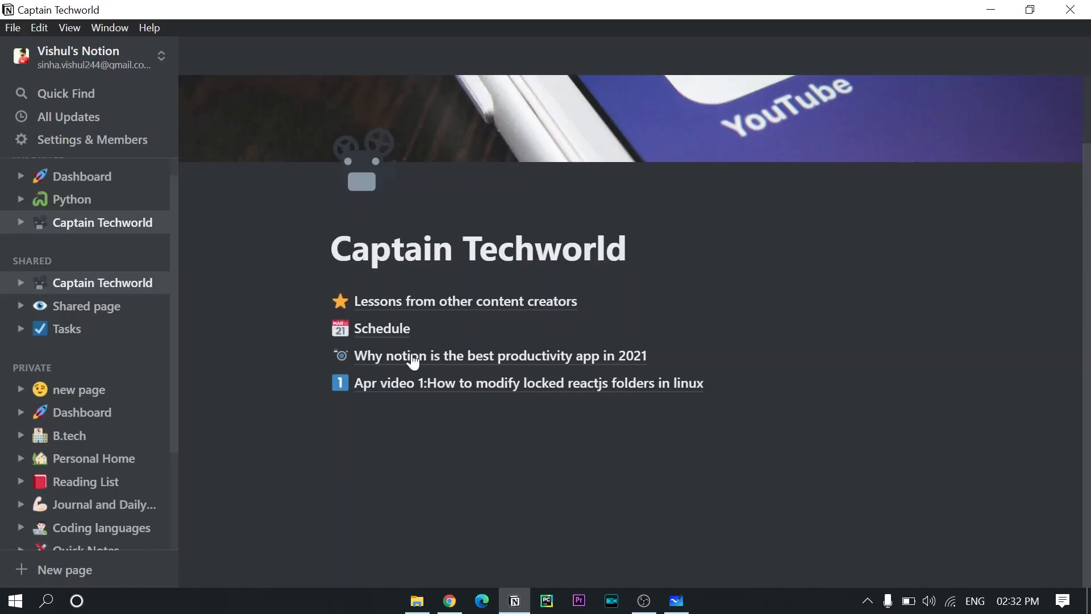
click(414, 358)
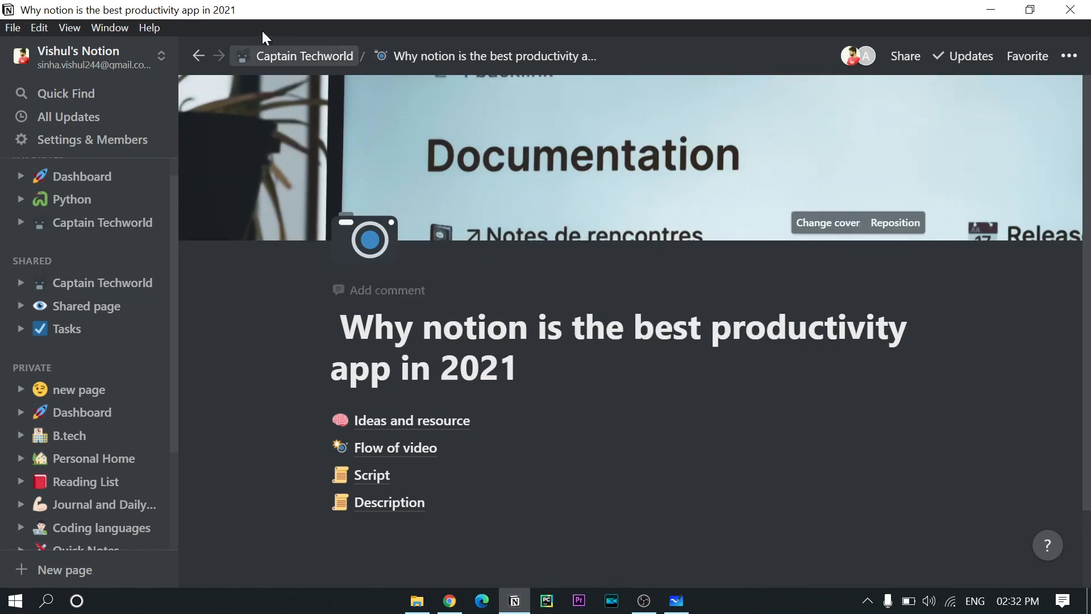
click(283, 68)
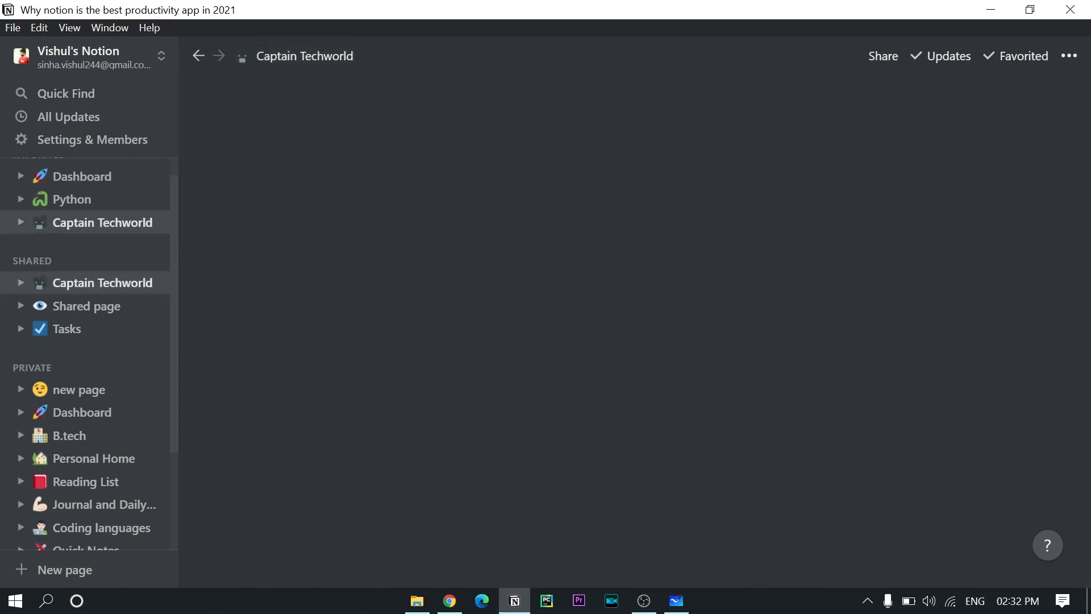
Step: Open the Schedule page under Captain Techworld and look over its table of planned videos, creators and due dates
click(381, 407)
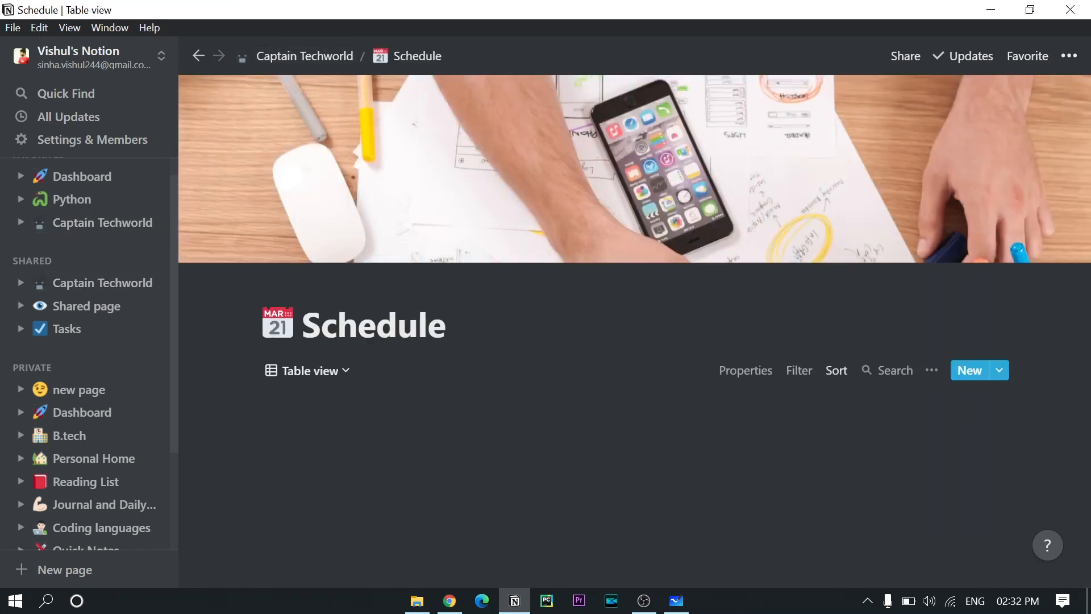
scroll(381, 410, down, 1)
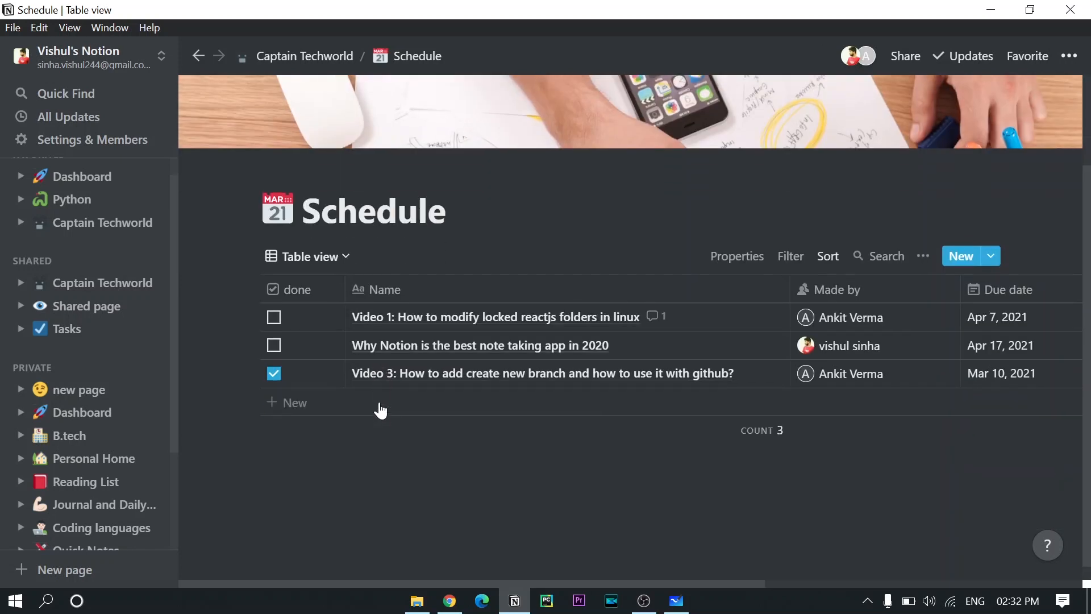
scroll(381, 410, down, 1)
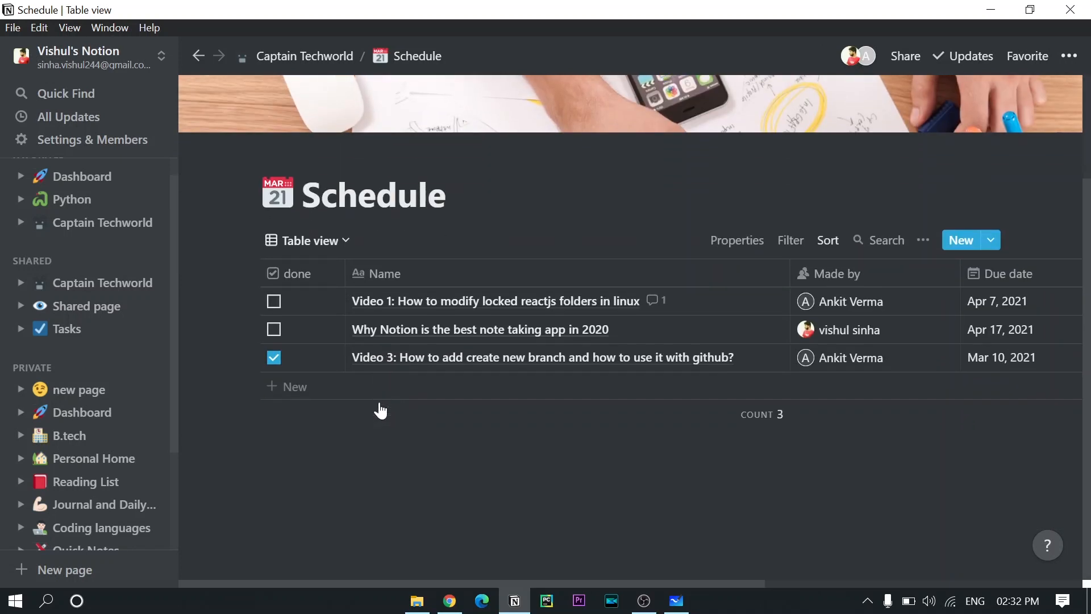
scroll(381, 411, up, 3)
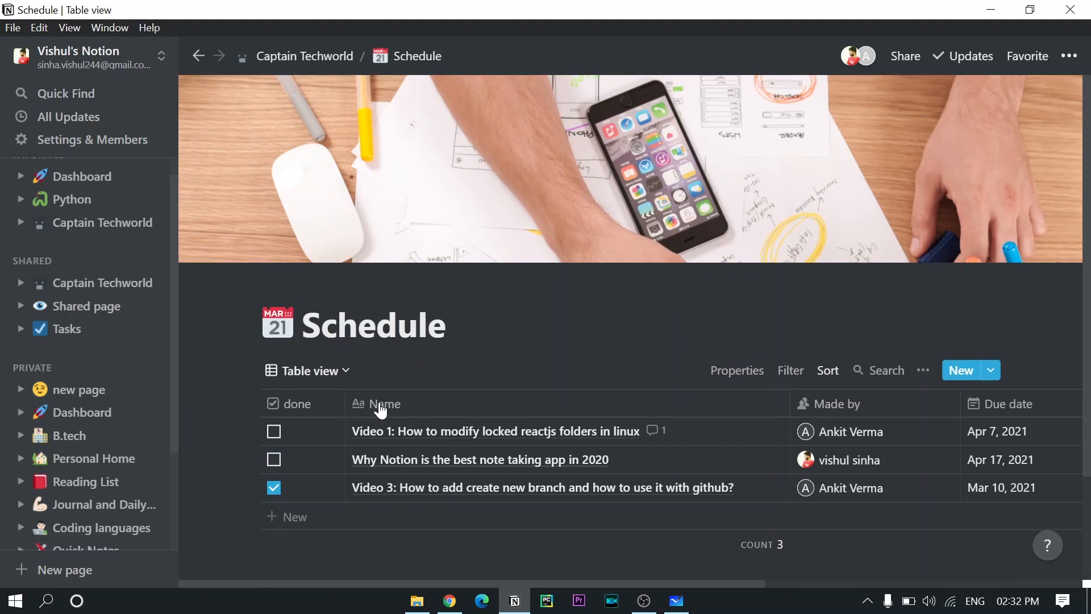
scroll(381, 410, down, 1)
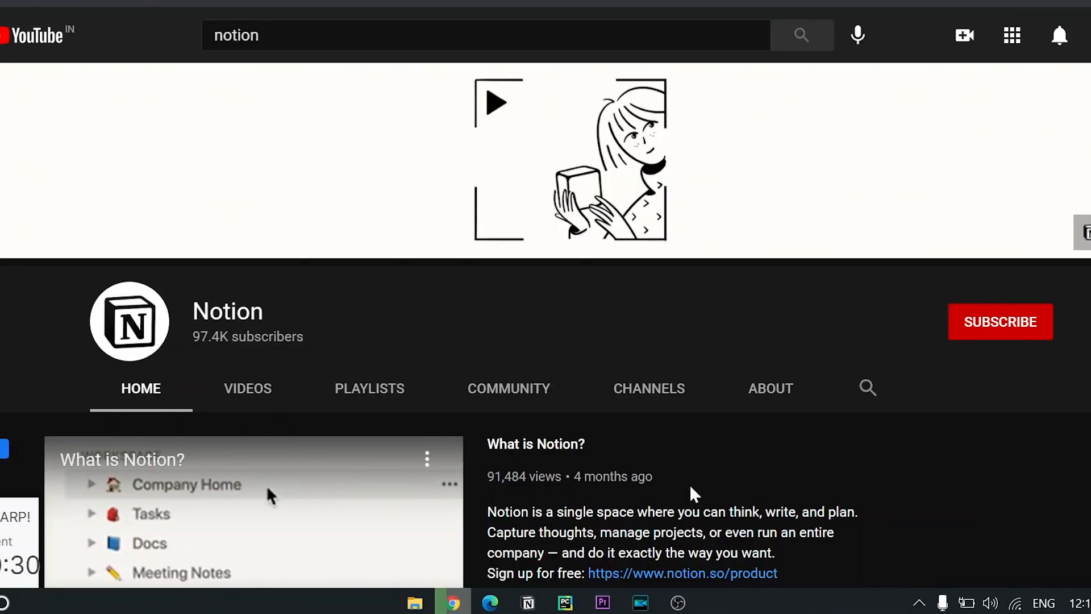
Step: On Notion's YouTube channel in Chrome, examine the "New to Notion? Start here.", "Build something from scratch" and "Spotted on YouTube" video sections
scroll(690, 484, down, 1)
scroll(692, 489, down, 7)
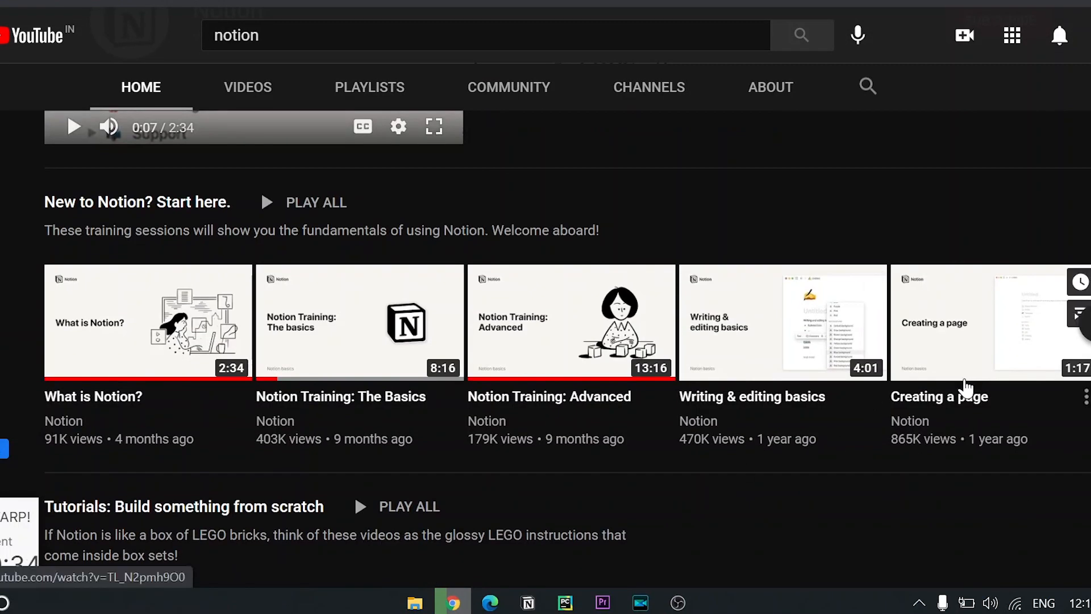
click(1087, 323)
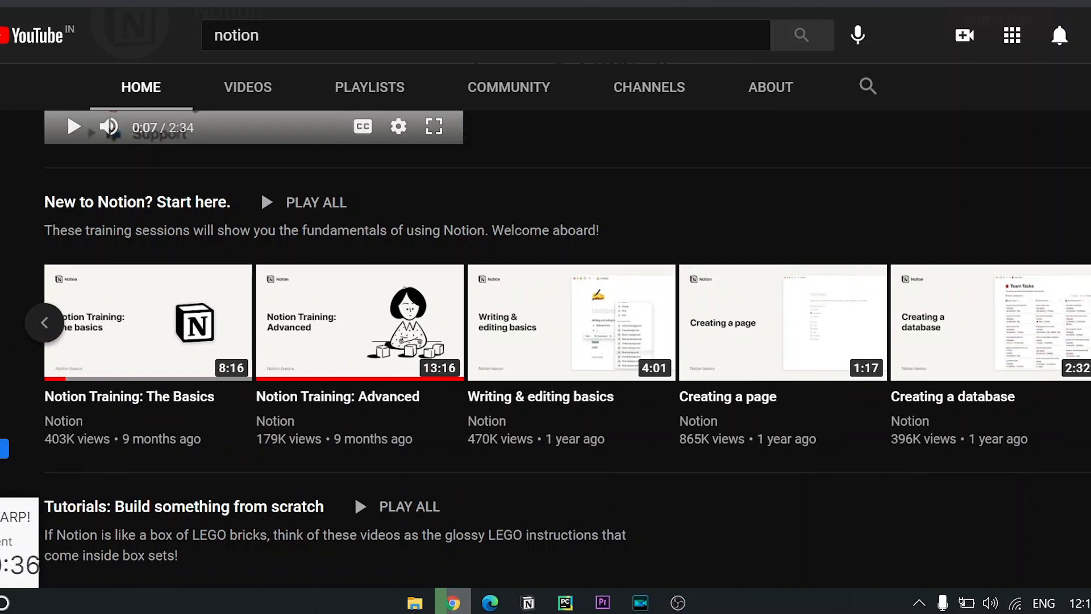
scroll(628, 532, down, 4)
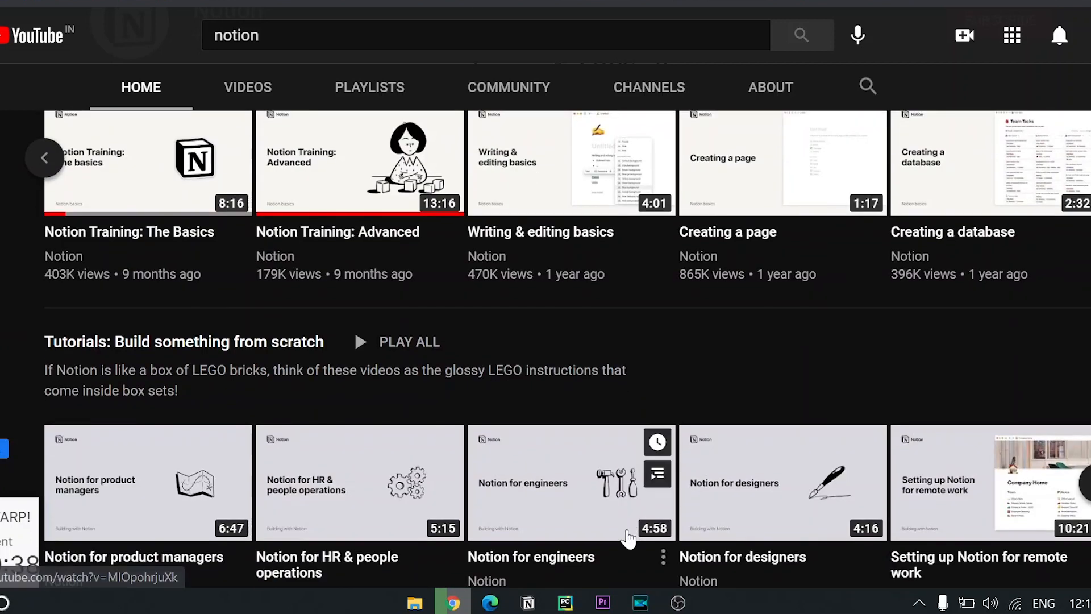
scroll(627, 531, down, 3)
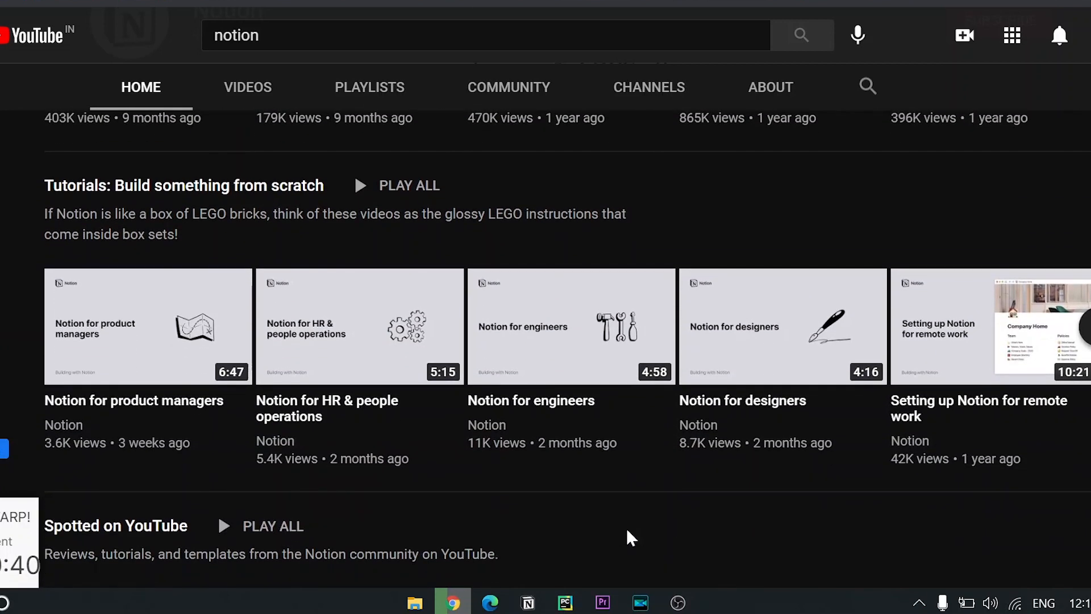
scroll(627, 537, down, 2)
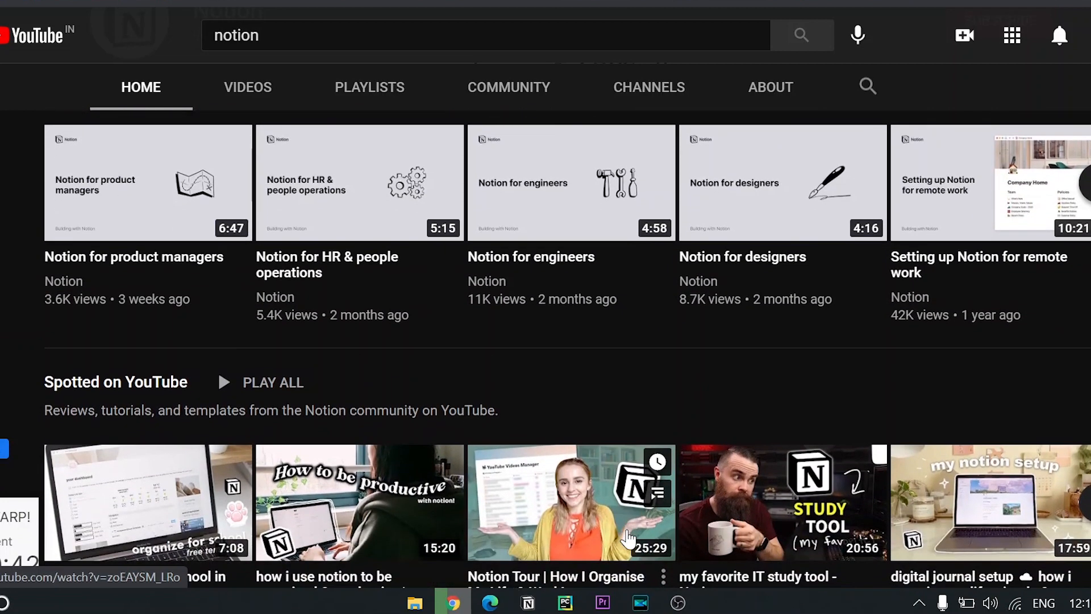
scroll(627, 539, down, 2)
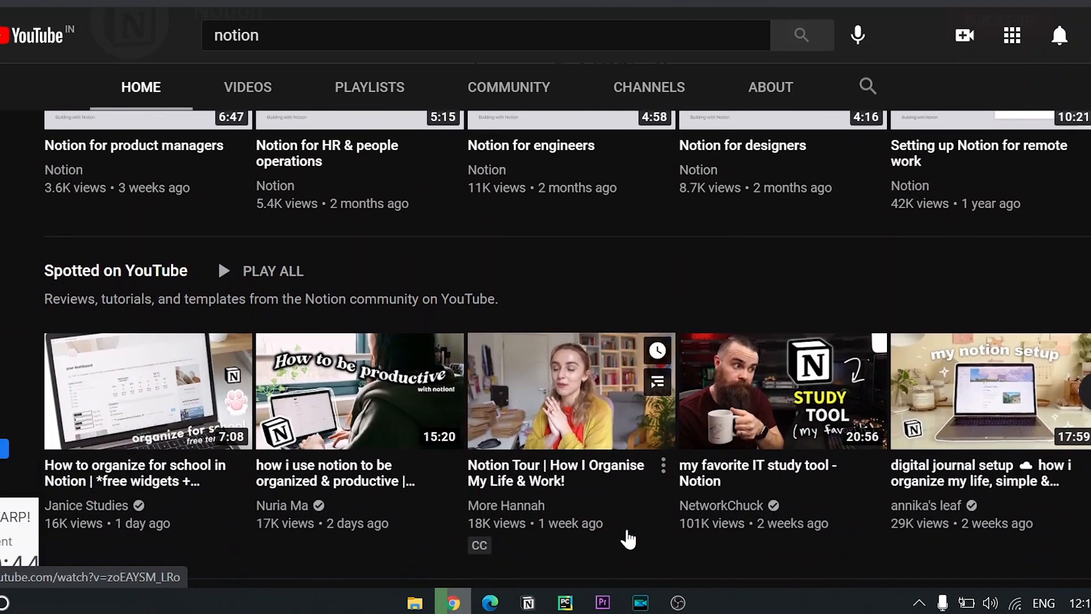
scroll(627, 537, down, 1)
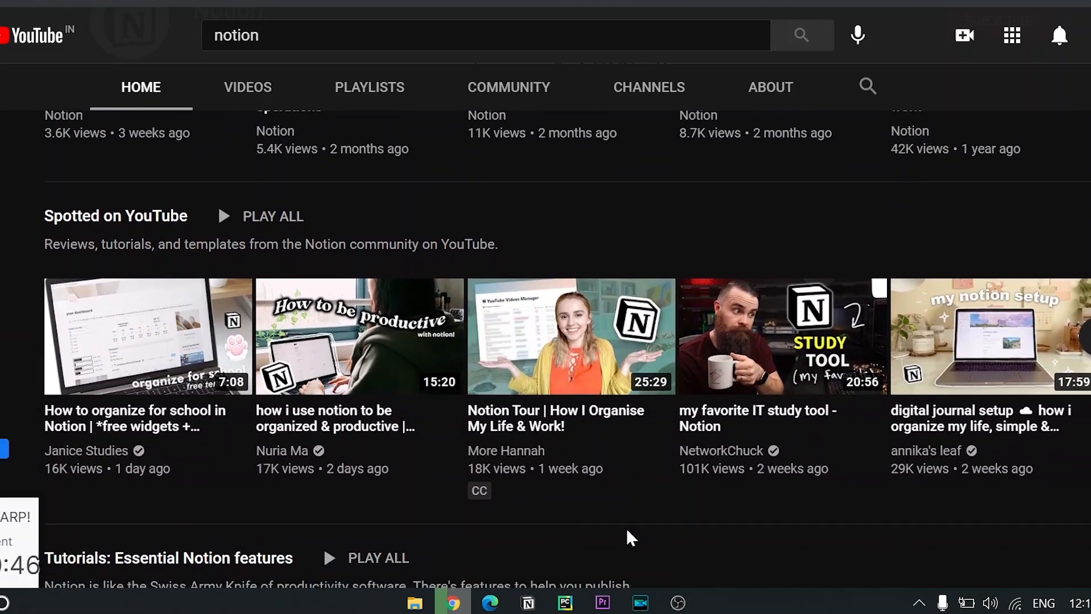
scroll(626, 527, down, 1)
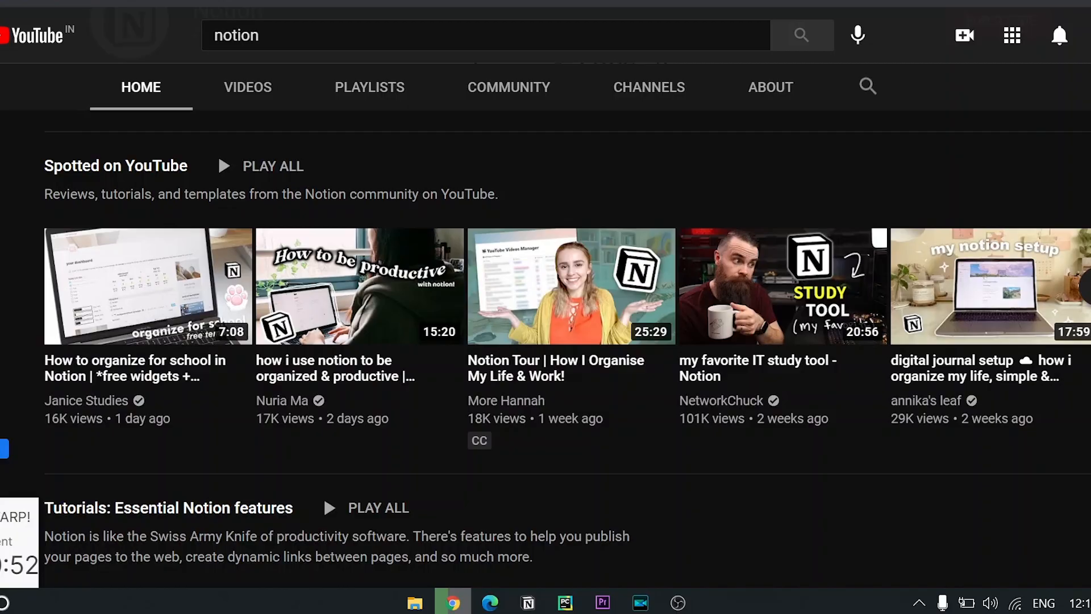
scroll(627, 528, down, 15)
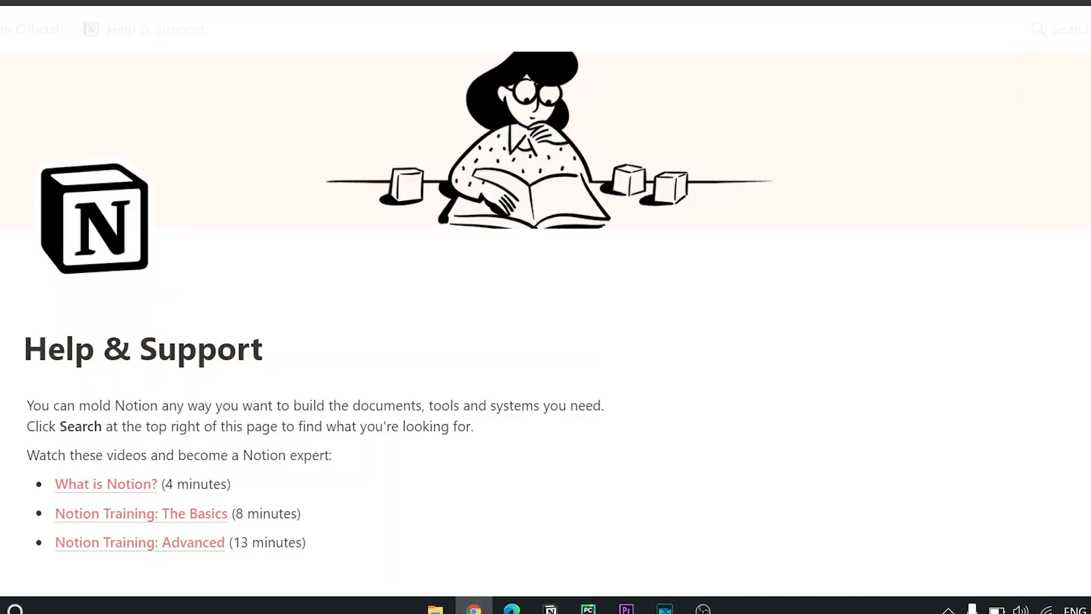
Step: Browse Notion's Help & Support page through its topic lists down to Tips & Tricks, Build Your Own and Talk to Us
scroll(546, 318, down, 3)
scroll(700, 345, down, 12)
scroll(700, 344, down, 10)
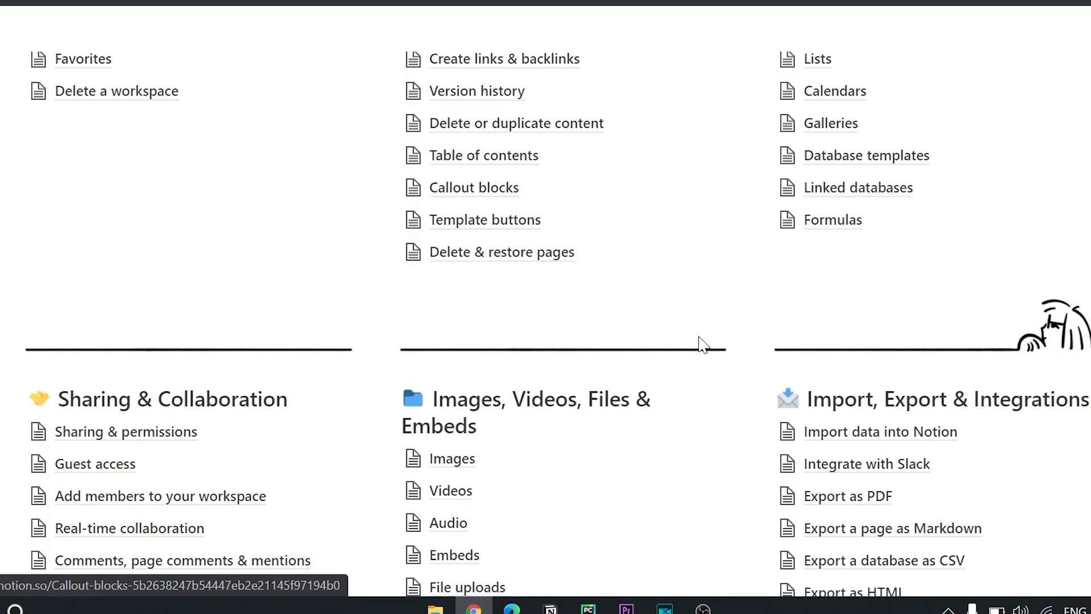
scroll(702, 345, down, 9)
scroll(700, 345, down, 9)
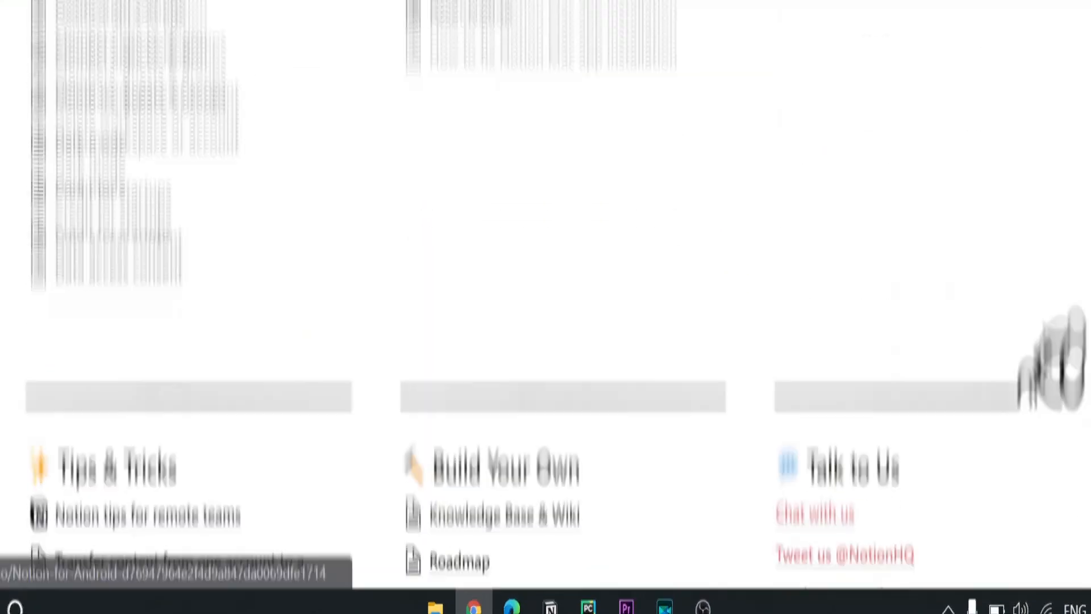